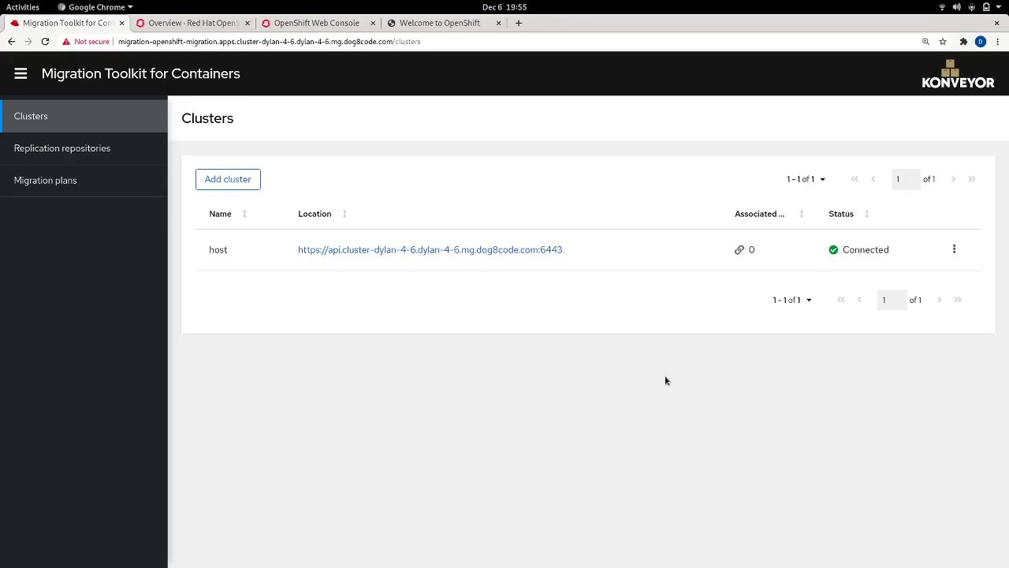
Open the Django application's welcome page and reload it several times to check its page view counter
left_click(431, 26)
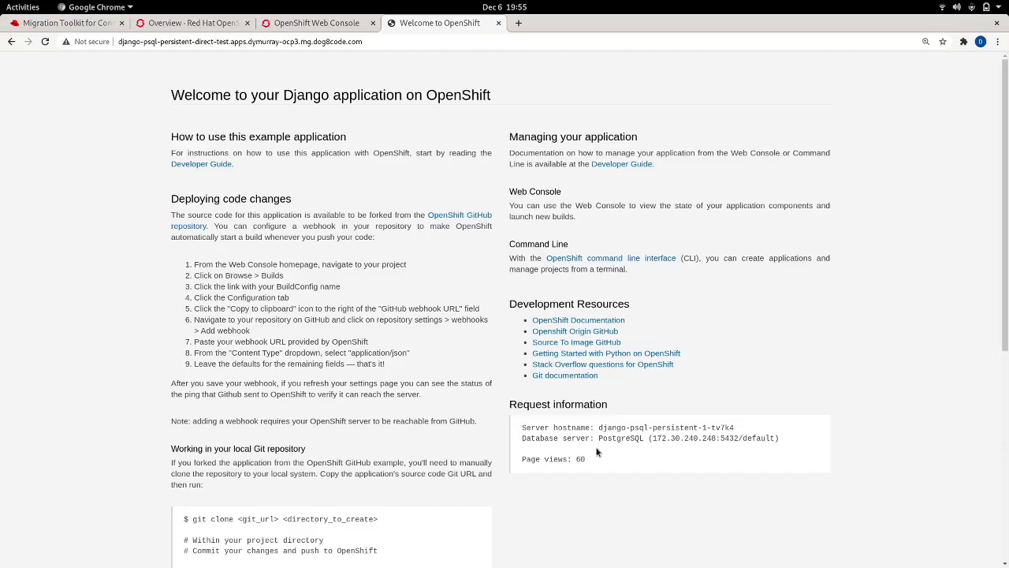
key("F5")
key("F5")
key("F5")
key("F5")
left_click(95, 25)
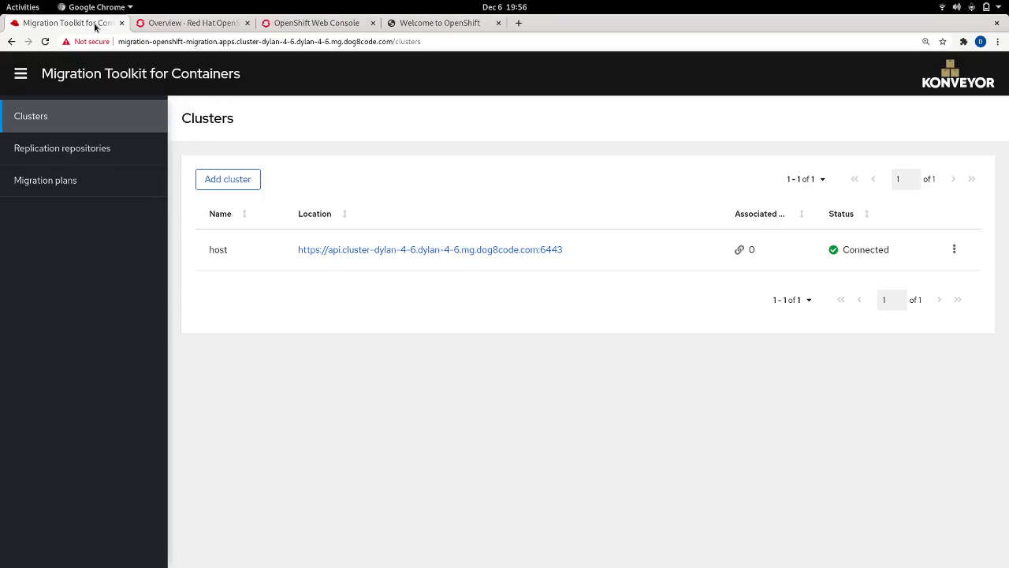
left_click(204, 176)
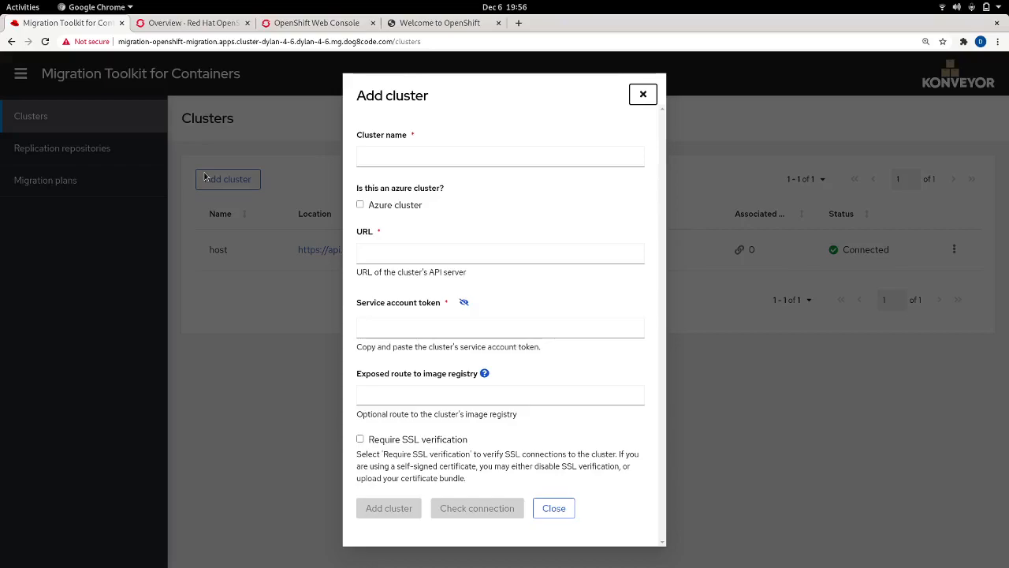
left_click(401, 156)
left_click(399, 180)
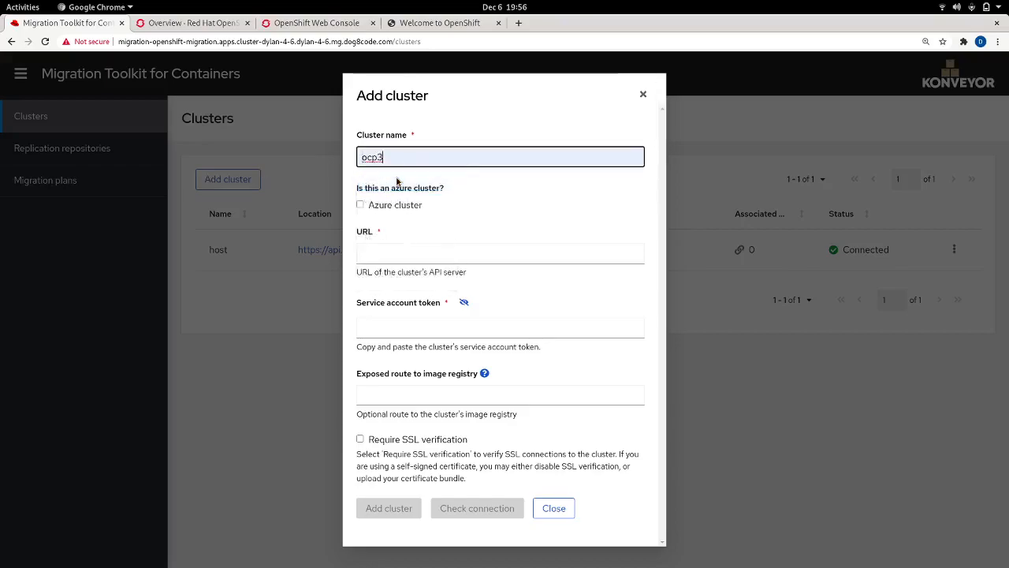
left_click(406, 253)
left_click(406, 276)
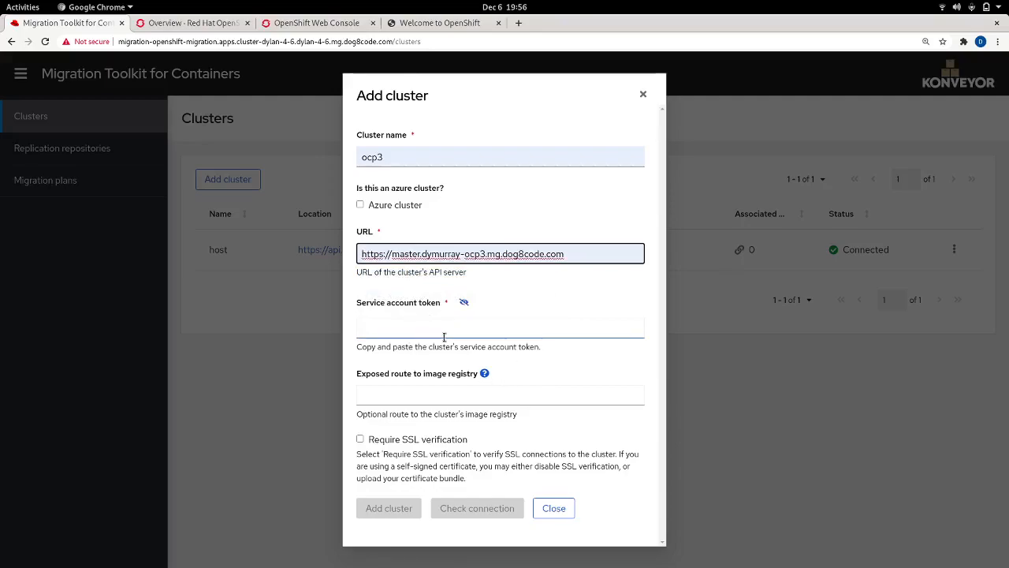
Paste the migration-controller token from the terminal as the ocp3 cluster's service account token
key("alt+Tab")
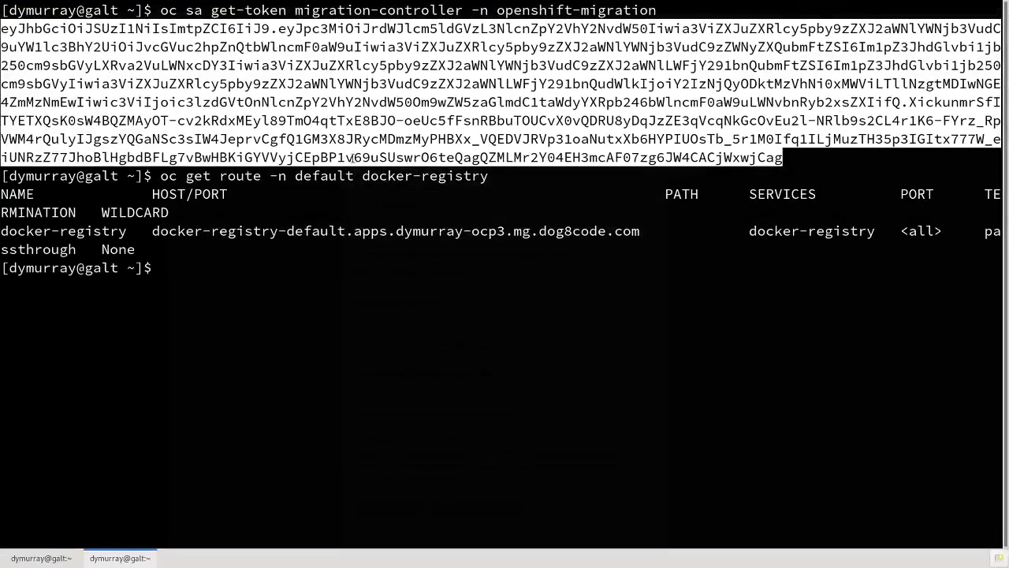
key("alt+Tab")
left_click(419, 327)
key("ctrl+v")
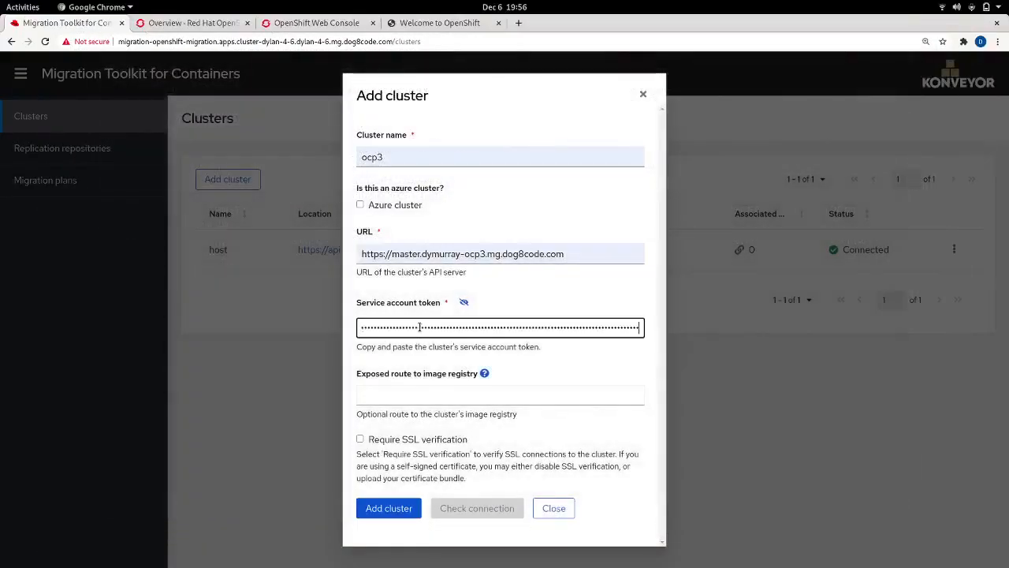
Set the exposed image registry route to docker-registry-default.apps.dymurray-ocp3.mg.dog8code.com, copied from the terminal, and add the cluster
left_click(485, 374)
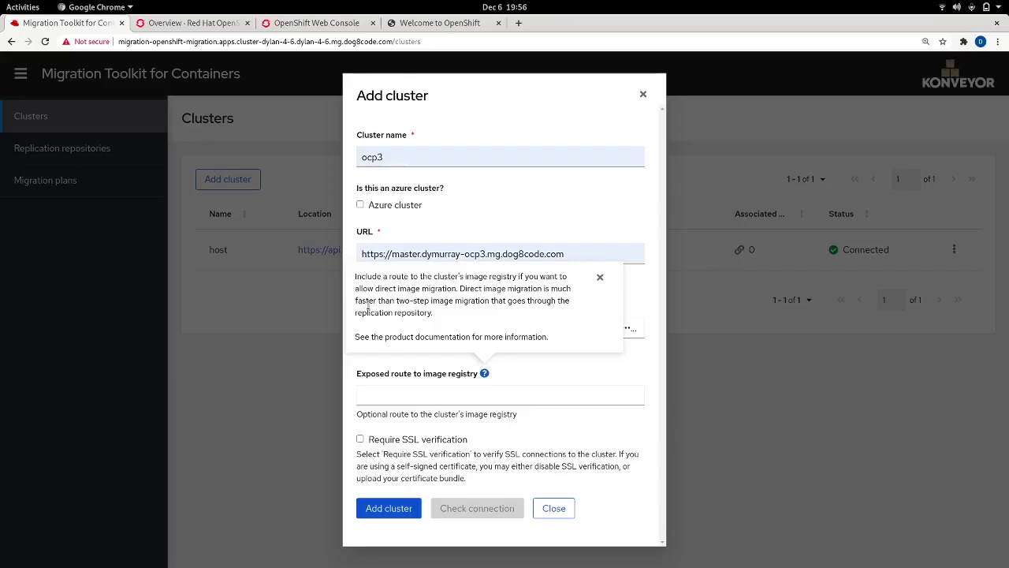
left_click(426, 390)
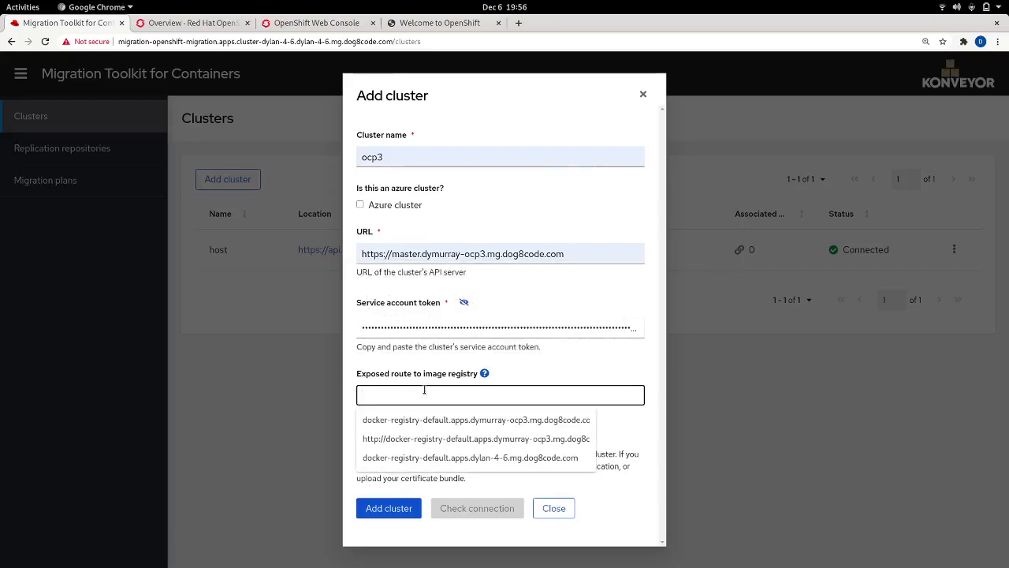
key("alt+Tab")
double_click(269, 236)
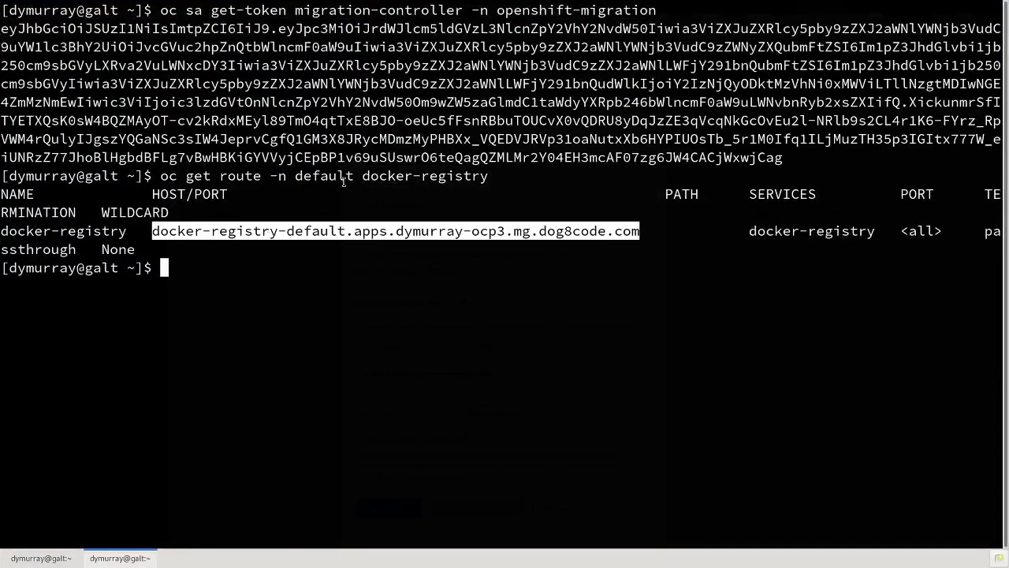
key("alt+Tab")
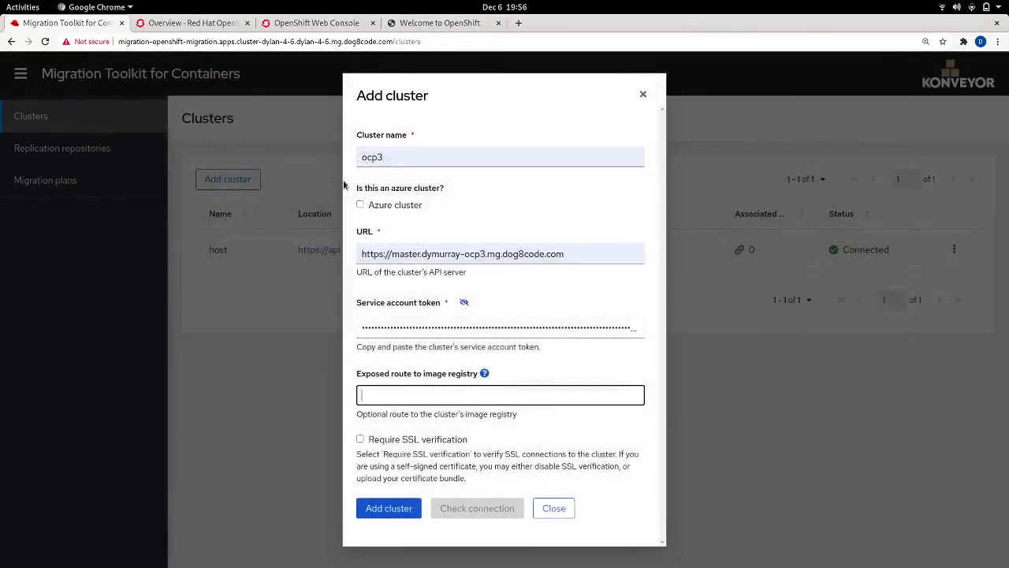
middle_click(474, 392)
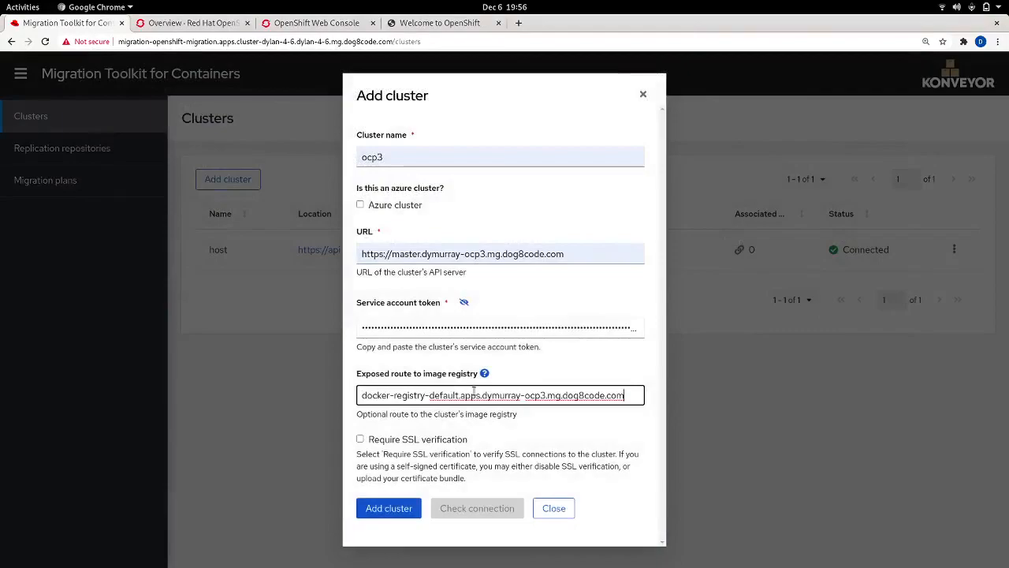
left_click(400, 506)
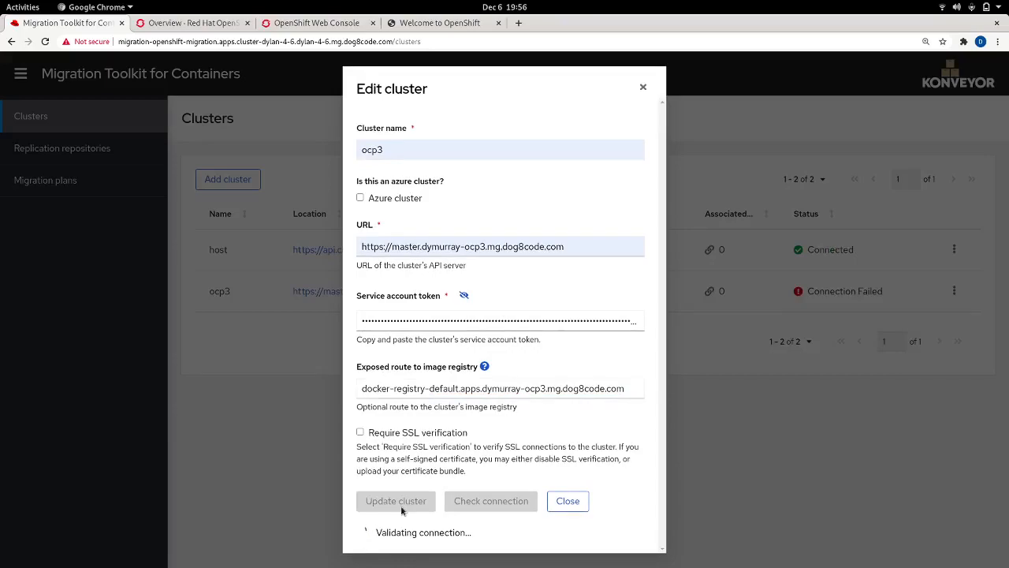
left_click(568, 501)
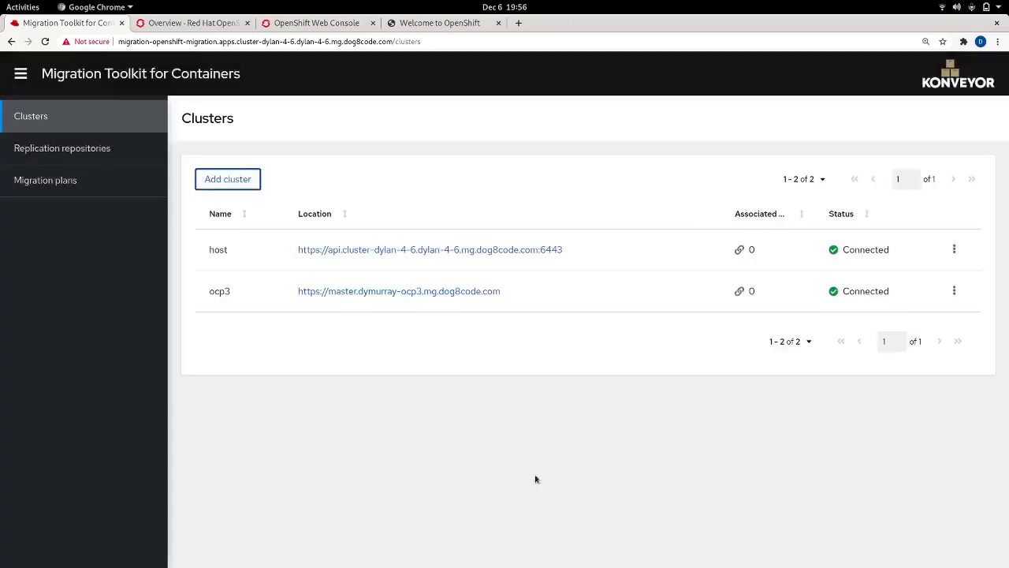
Check the replication repositories, and start a new migration plan named direct-test
left_click(85, 150)
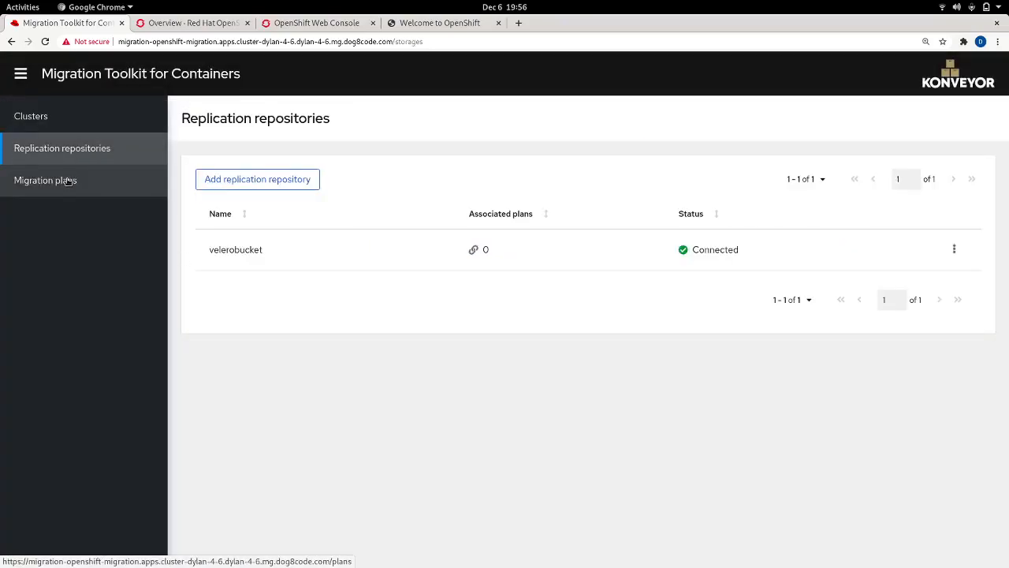
left_click(68, 181)
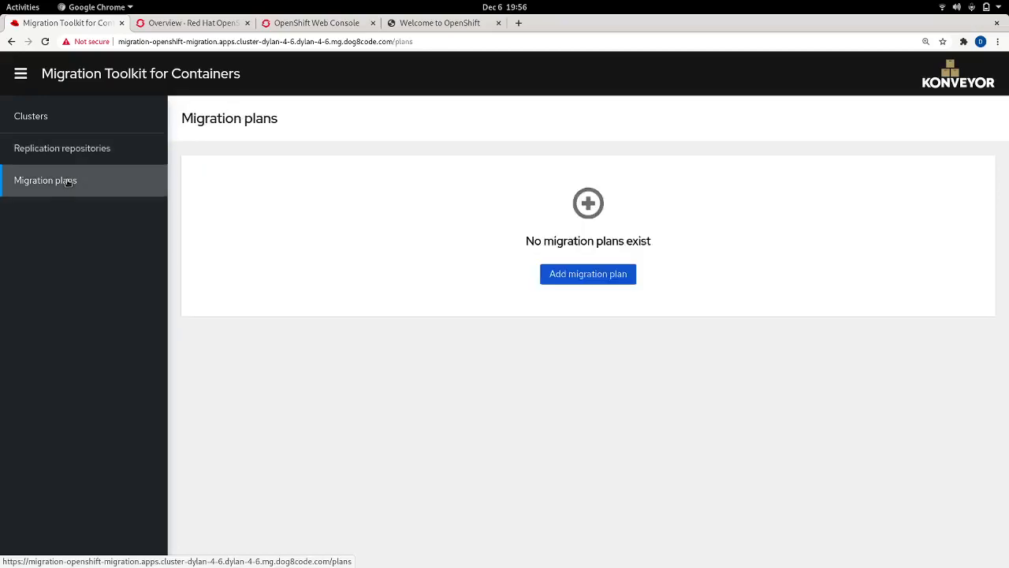
left_click(582, 282)
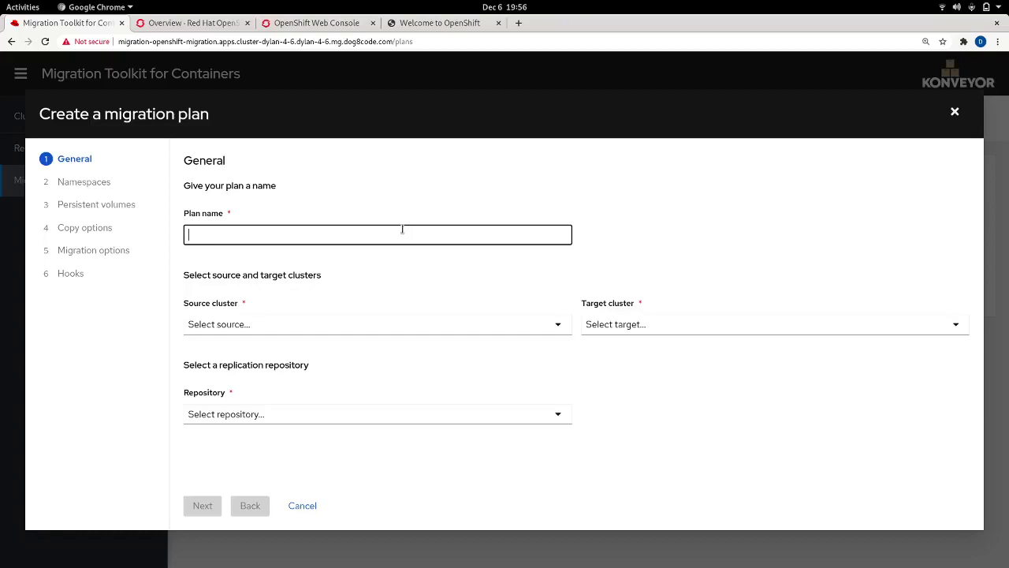
type("direct")
left_click(237, 259)
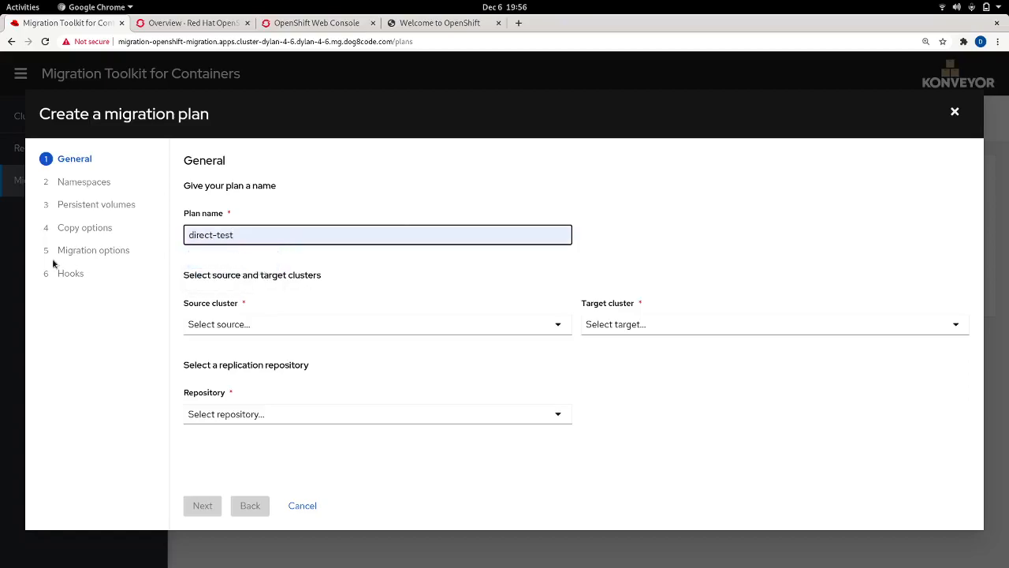
Set the plan's source cluster to ocp3, target cluster to host and repository to velerobucket, and continue to the namespaces
left_click(261, 326)
left_click(229, 375)
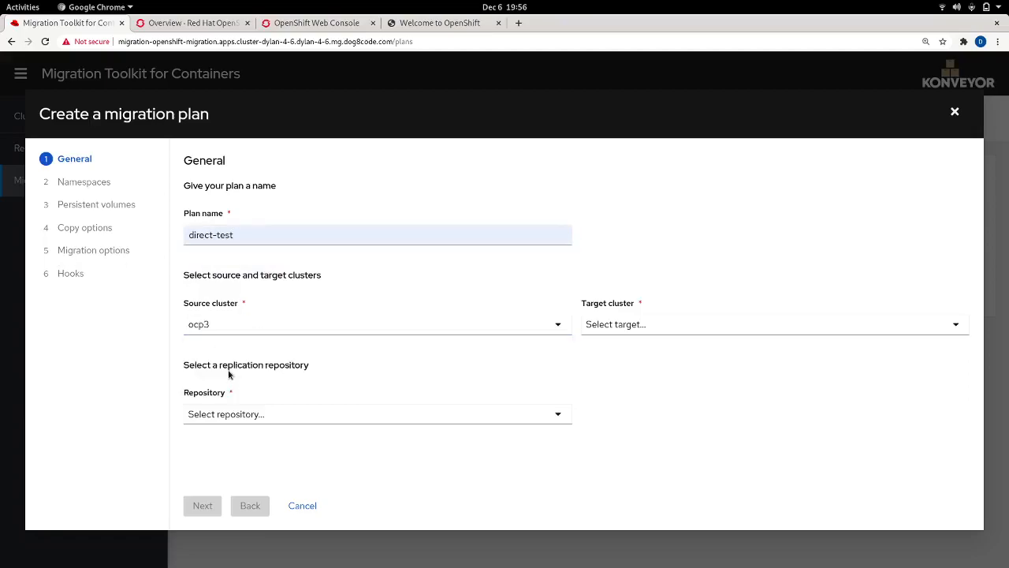
left_click(735, 330)
left_click(675, 354)
left_click(390, 419)
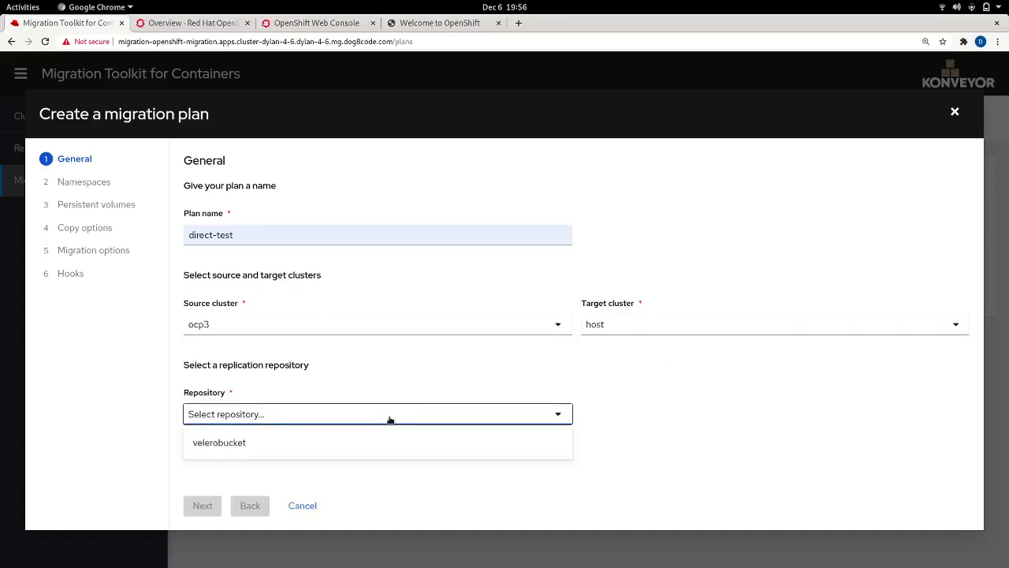
left_click(319, 449)
left_click(204, 505)
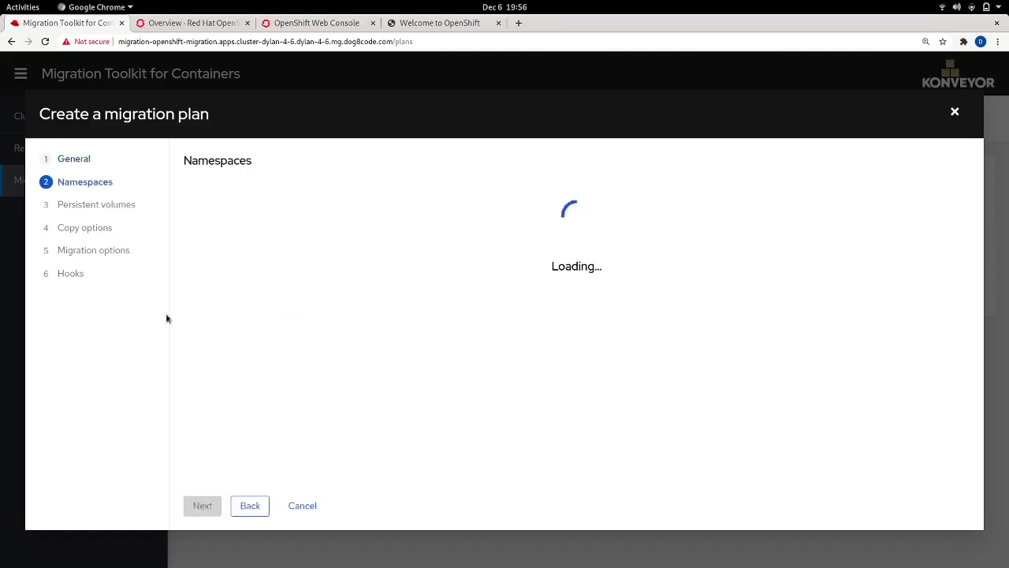
Select the direct-test namespace for migration and proceed to persistent volume discovery
left_click(201, 307)
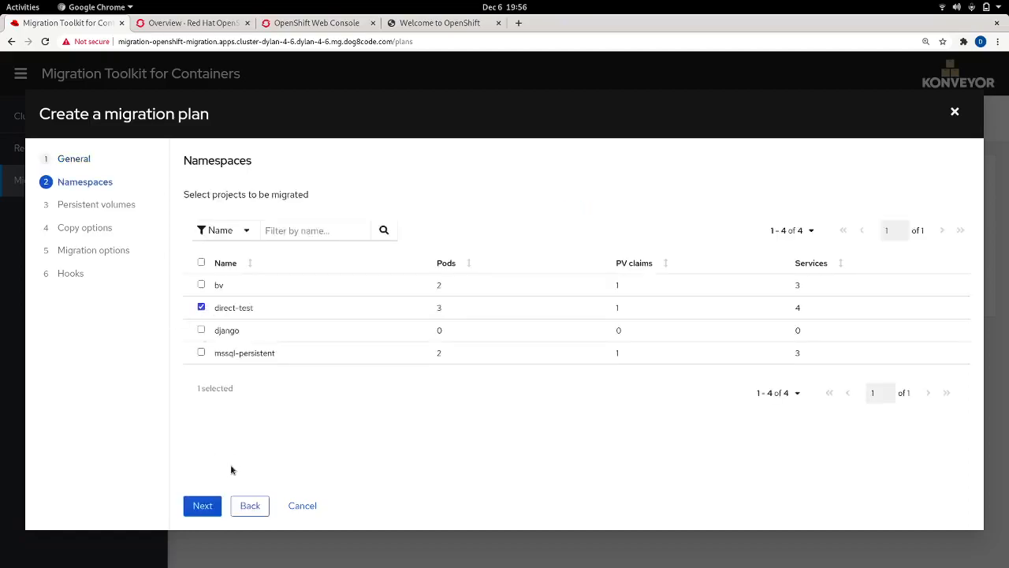
left_click(202, 505)
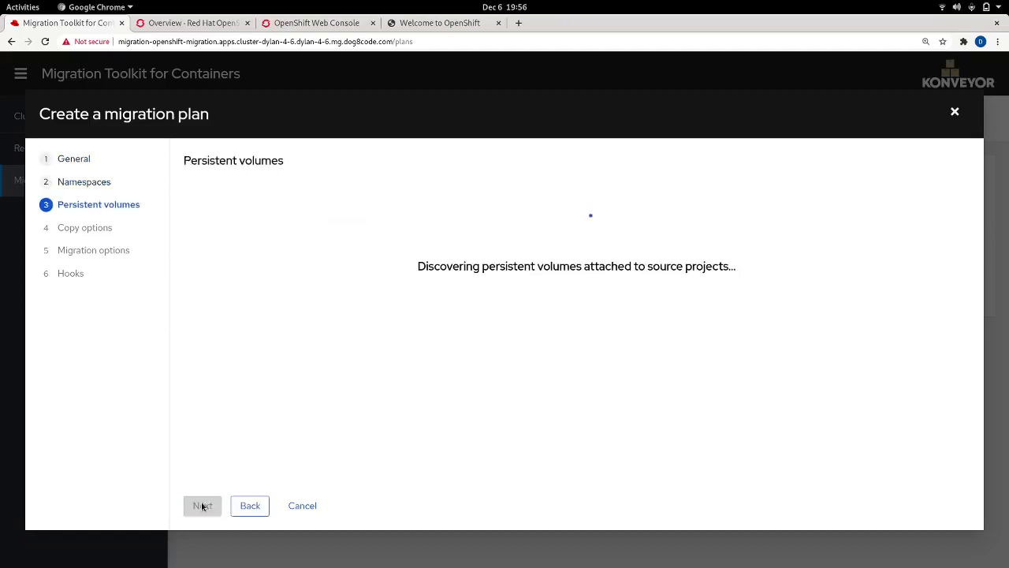
key("XF86AudioMicMute")
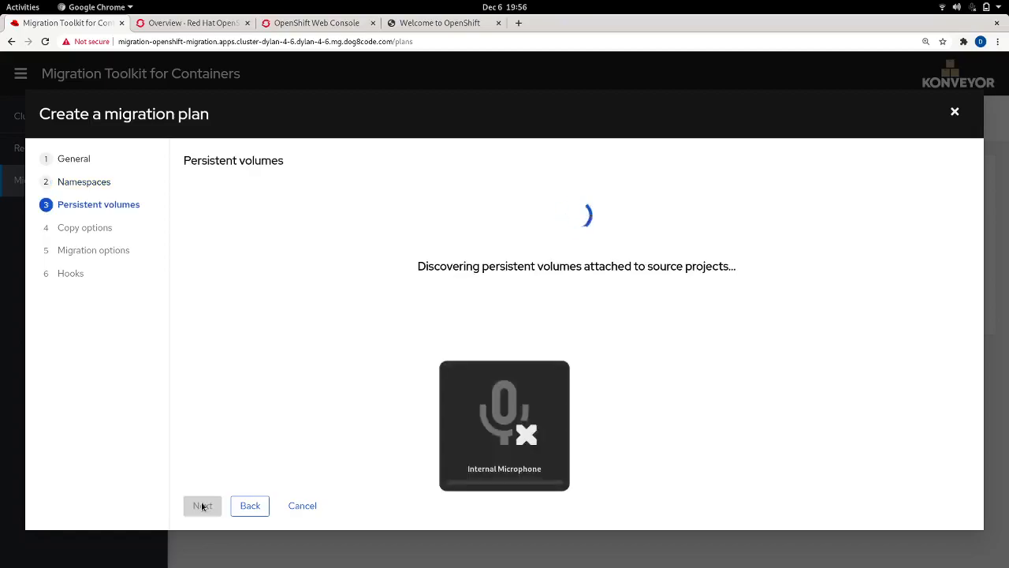
key("XF86AudioMicMute")
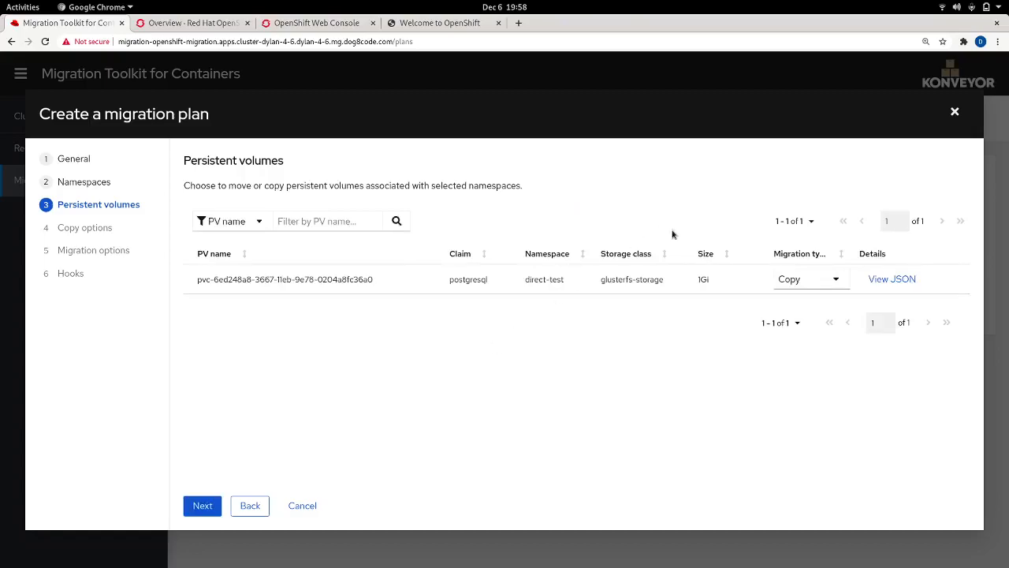
Keep the postgresql volume's migration type as Copy and its copy method as Filesystem copy, and continue to the migration options
left_click(803, 282)
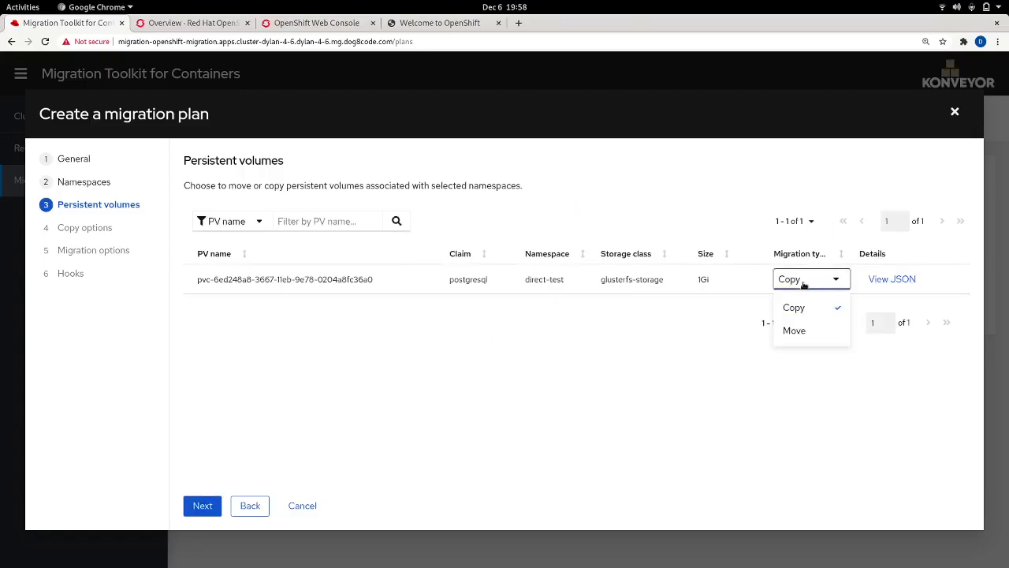
left_click(802, 282)
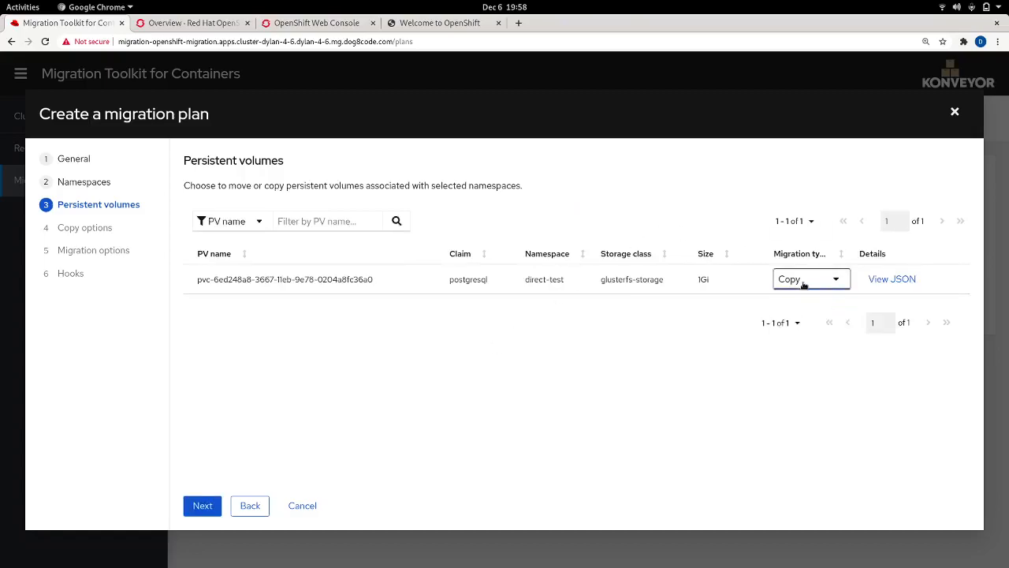
left_click(202, 505)
left_click(615, 286)
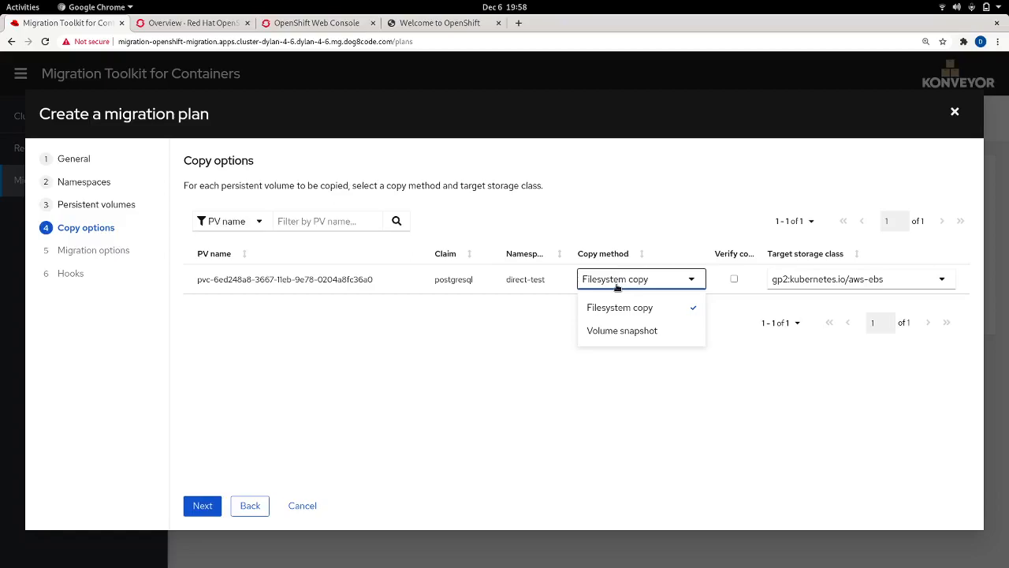
left_click(617, 287)
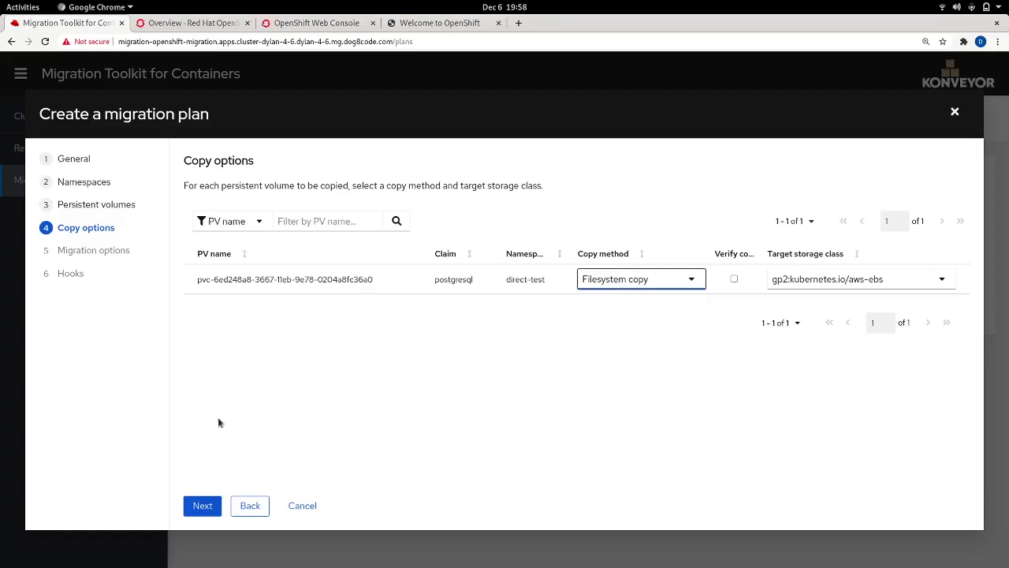
left_click(201, 506)
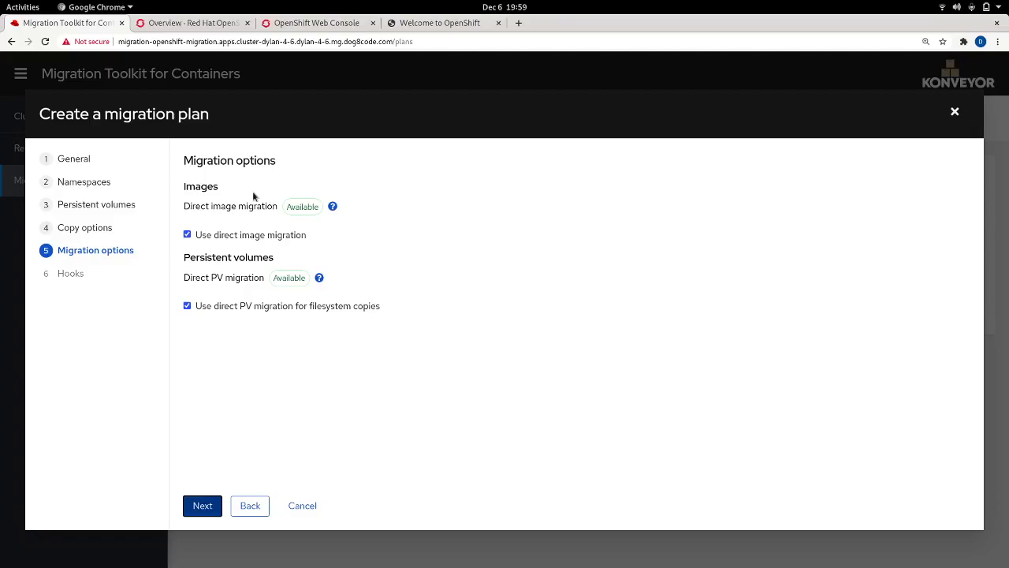
Read the direct PV migration help, keep direct image and PV migration enabled, and finish the plan without hooks
left_click(320, 279)
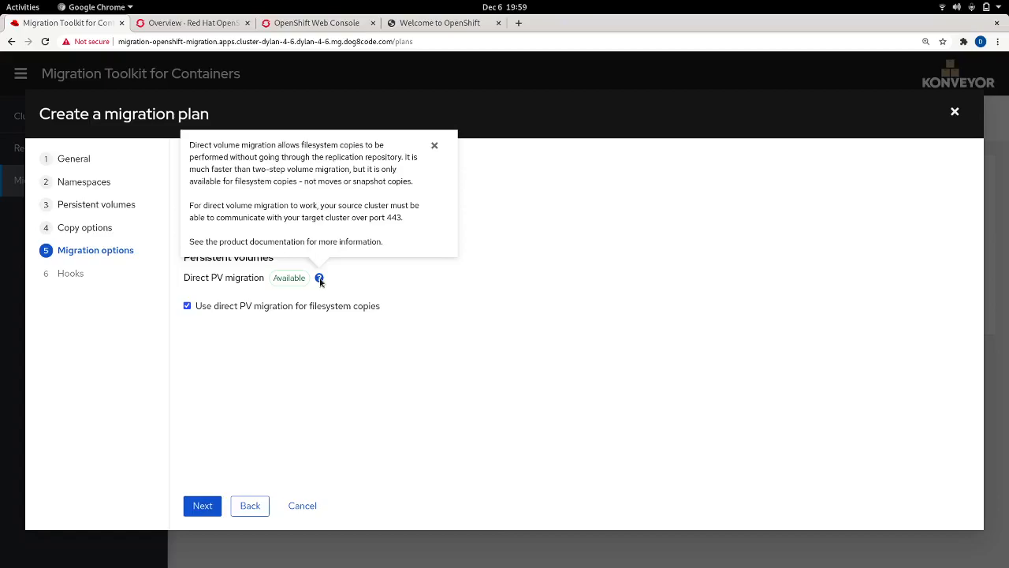
left_click(400, 347)
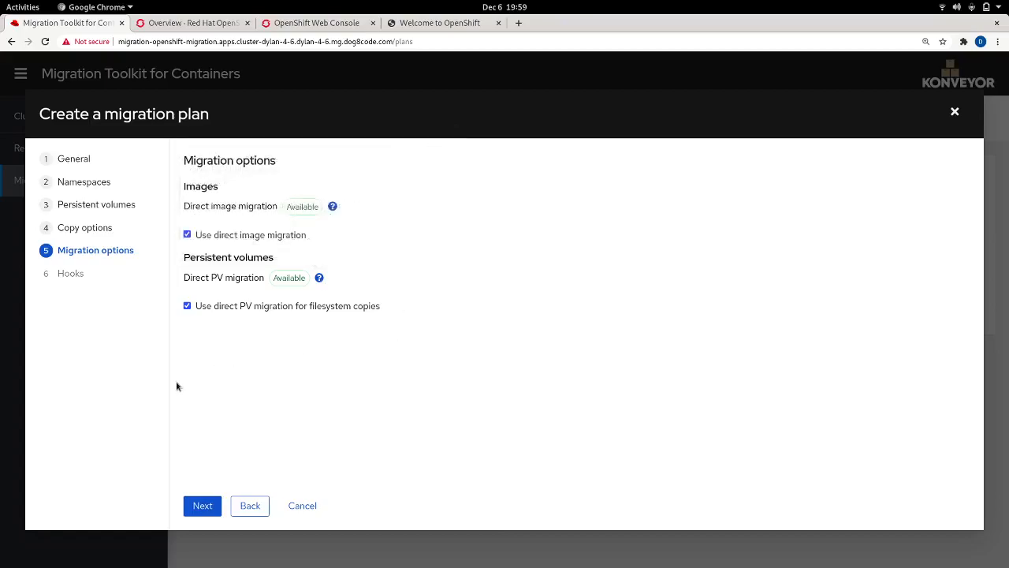
left_click(198, 505)
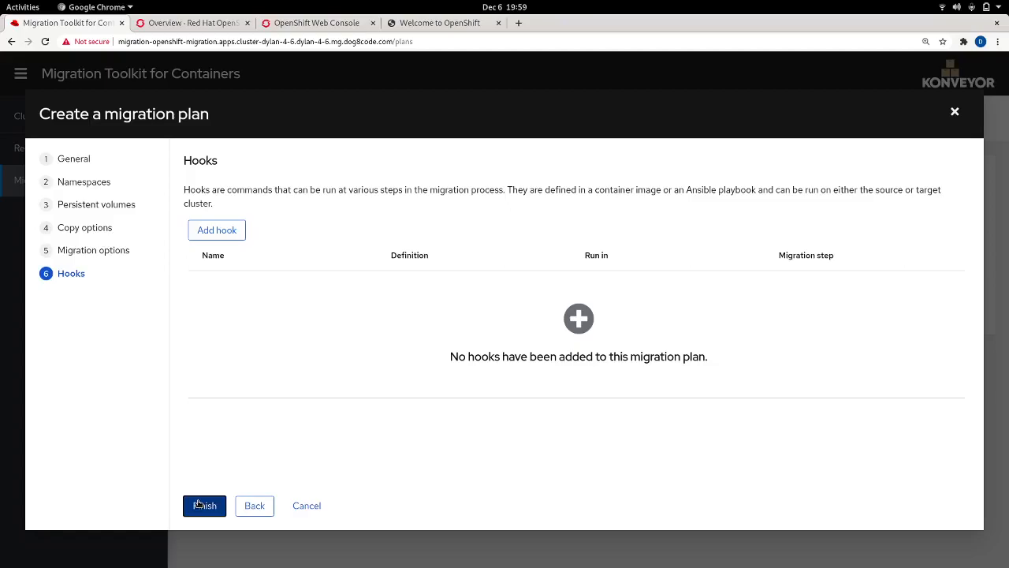
left_click(198, 505)
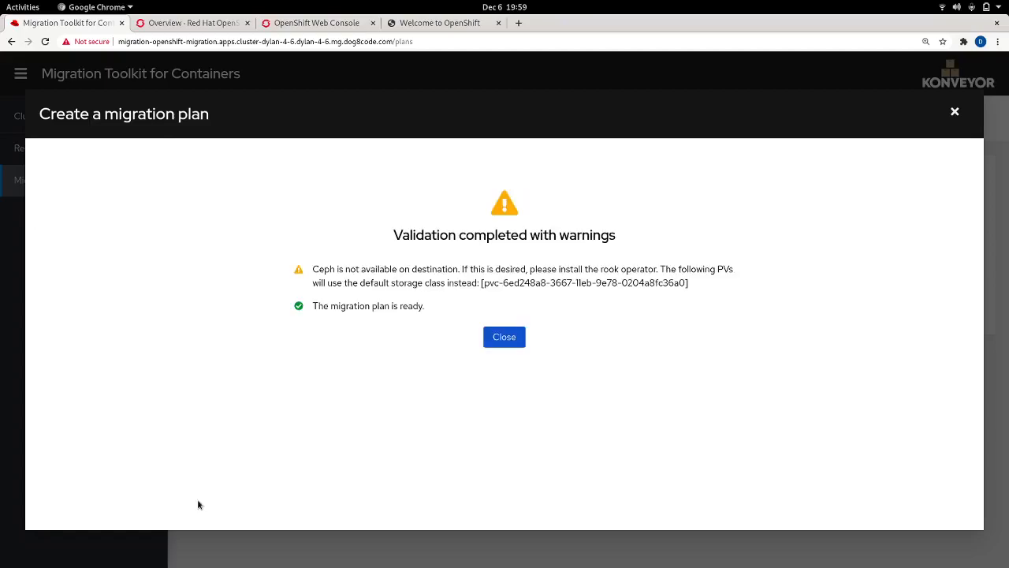
left_click(510, 334)
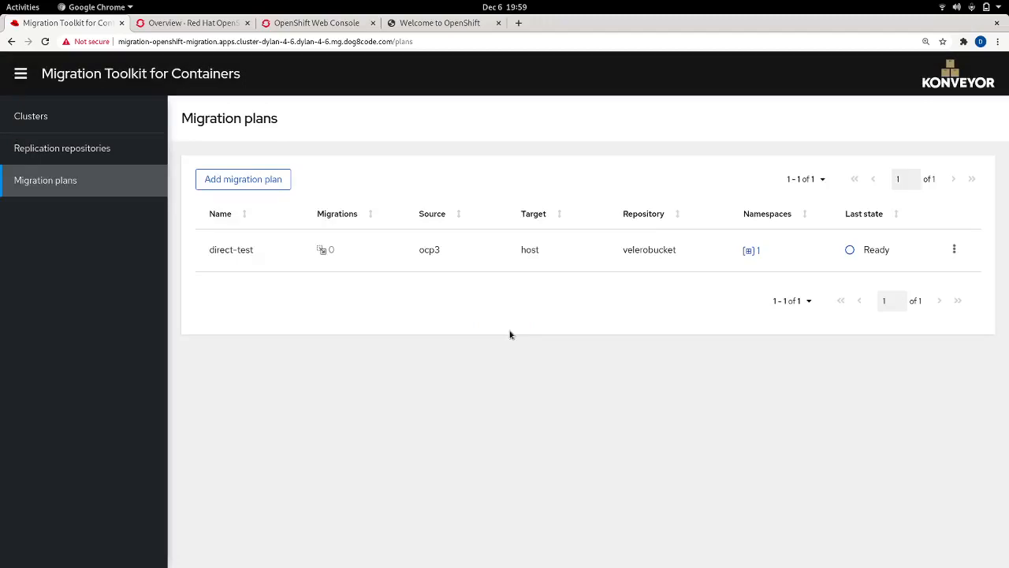
Start the migration of the direct-test plan with transactions halted on the source cluster
left_click(954, 249)
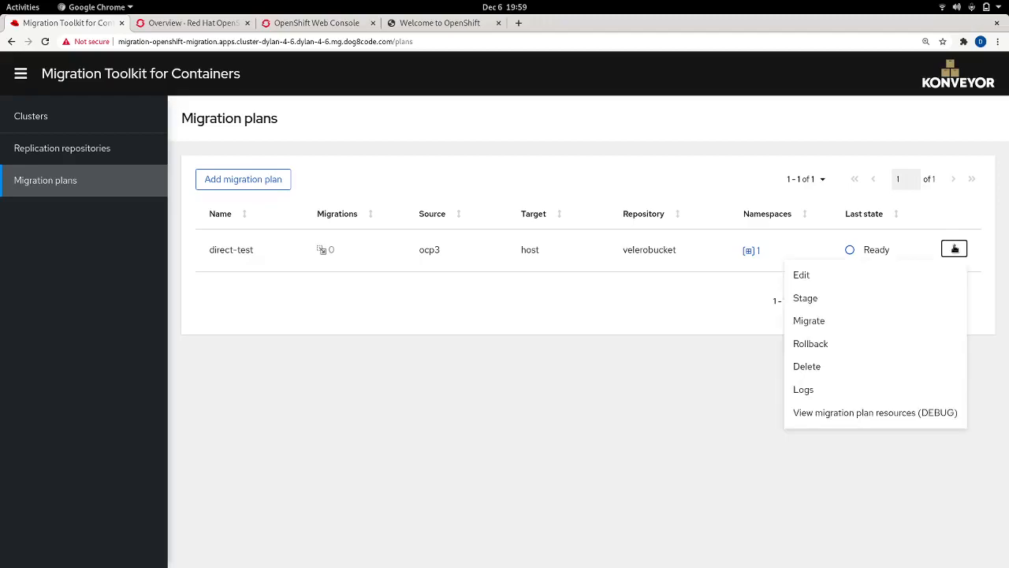
left_click(833, 326)
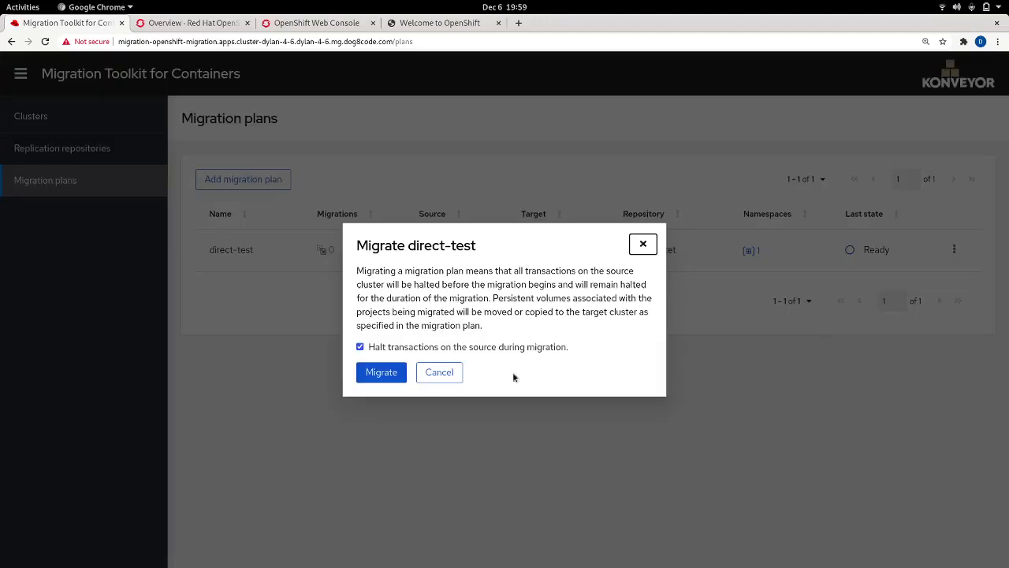
left_click(372, 373)
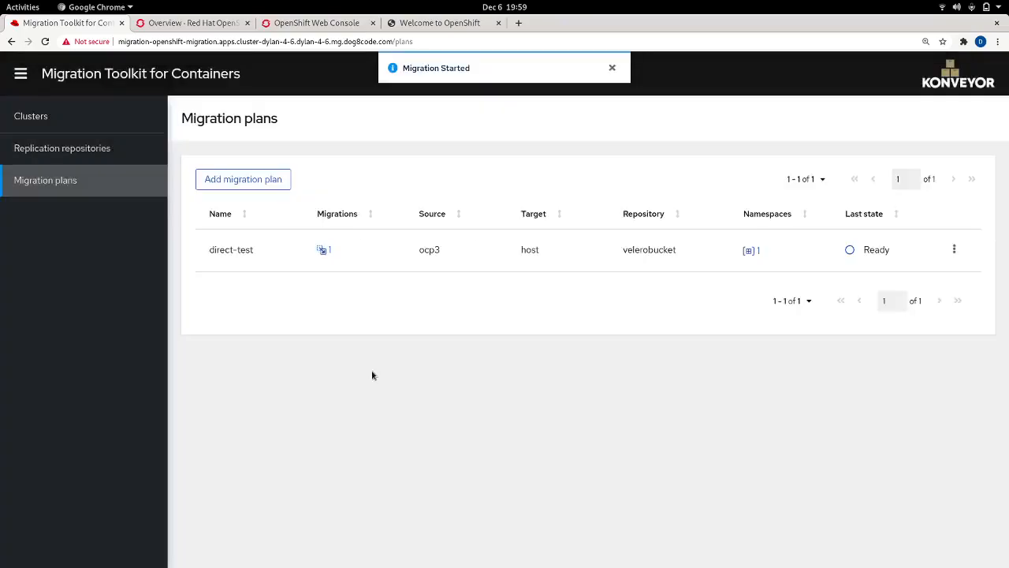
Reload the source cluster's Django application page three times and check its page view count
left_click(424, 24)
key("F5")
key("F5")
key("F5")
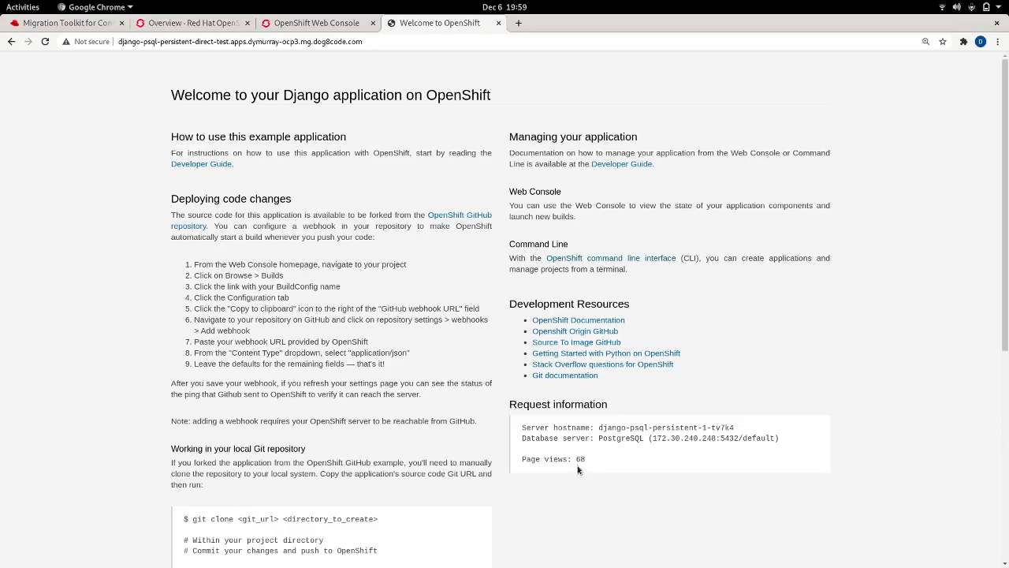
Open the details of direct-test's running migration and examine its DirectImage and DirectVolume steps
left_click(69, 24)
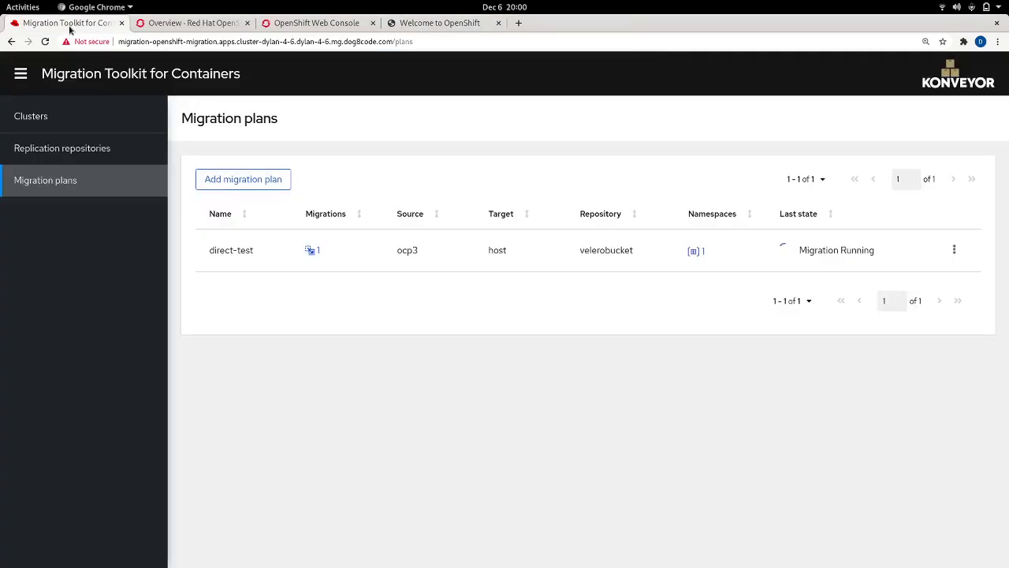
left_click(312, 250)
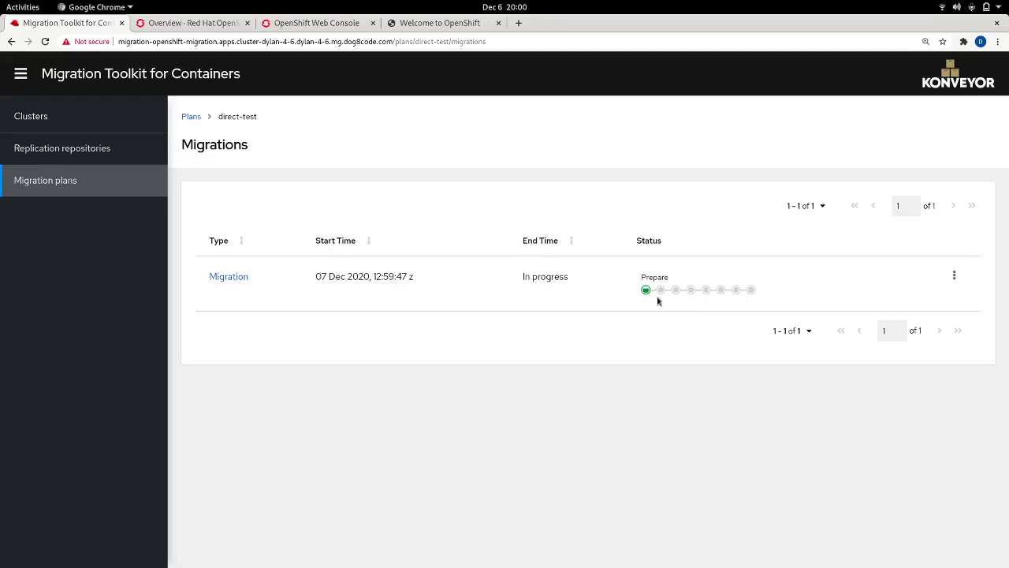
left_click(227, 277)
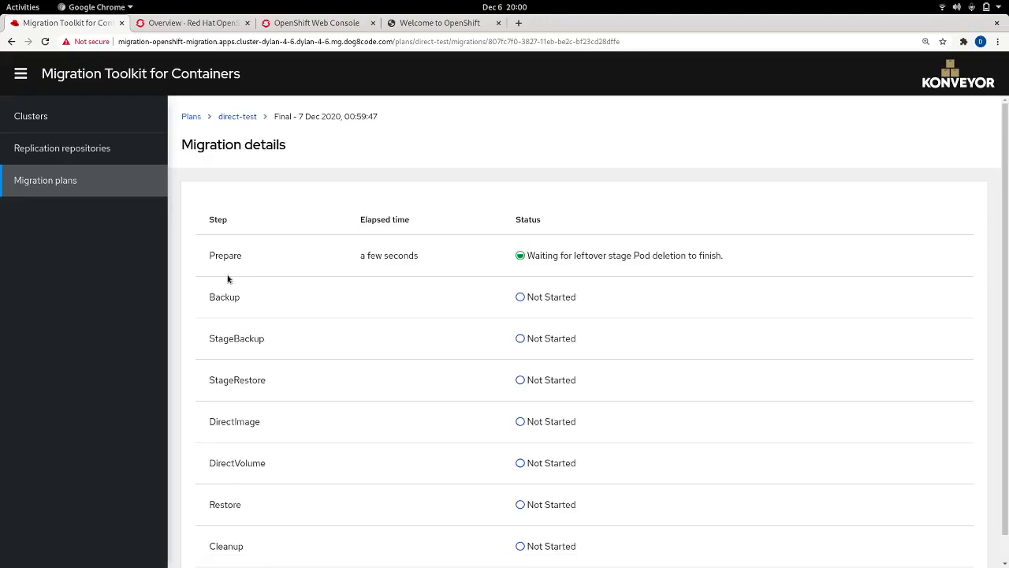
double_click(232, 435)
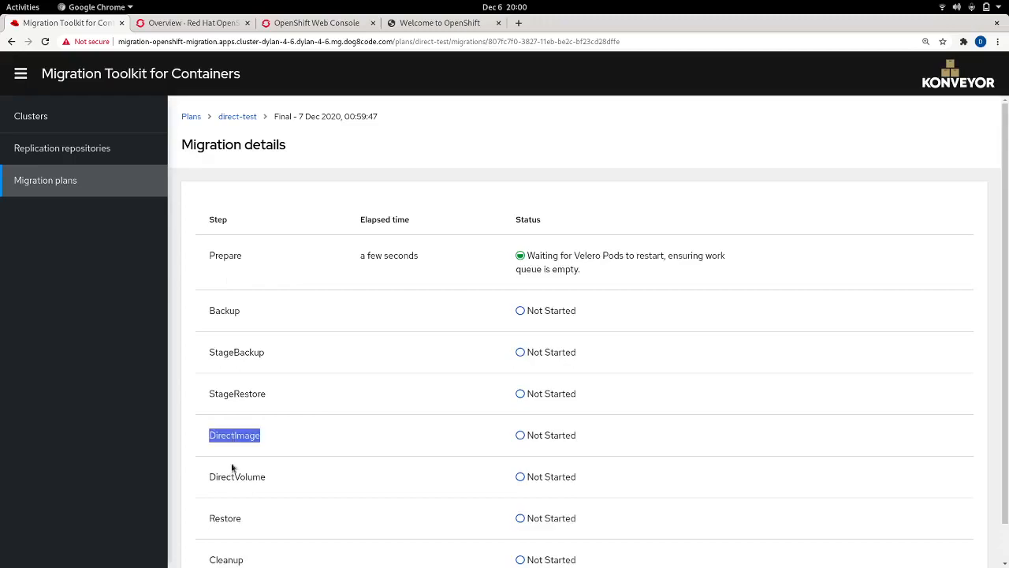
double_click(234, 476)
left_click(268, 461)
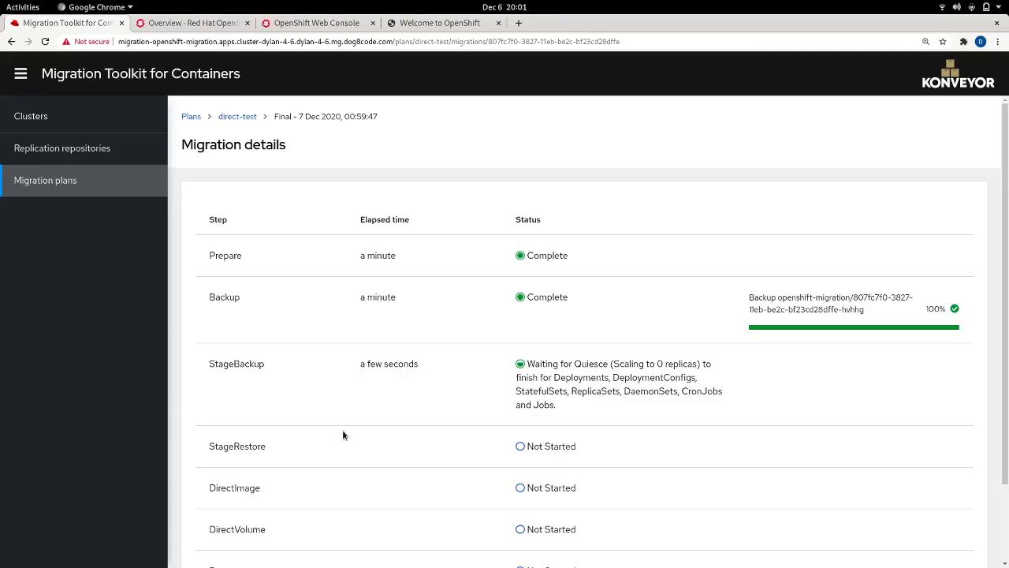
Reload the source Django application to check its availability during the quiesce, and return to the migration details
left_click(435, 24)
key("ctrl+r")
left_click(84, 24)
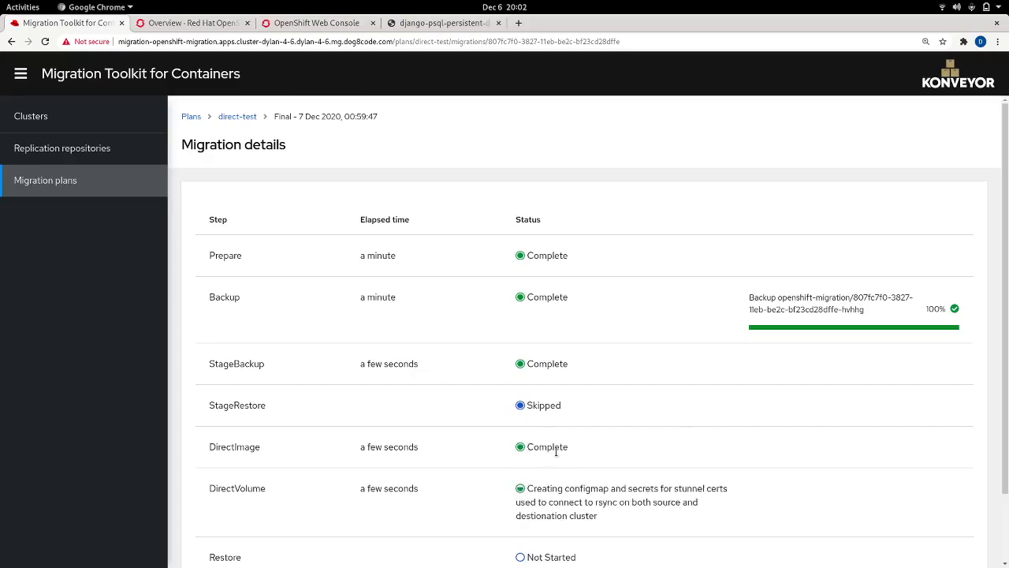
Inspect the DirectVolume details for the postgresql Rsync transfer and return to the migration's step overview
scroll(556, 451, "down", 2)
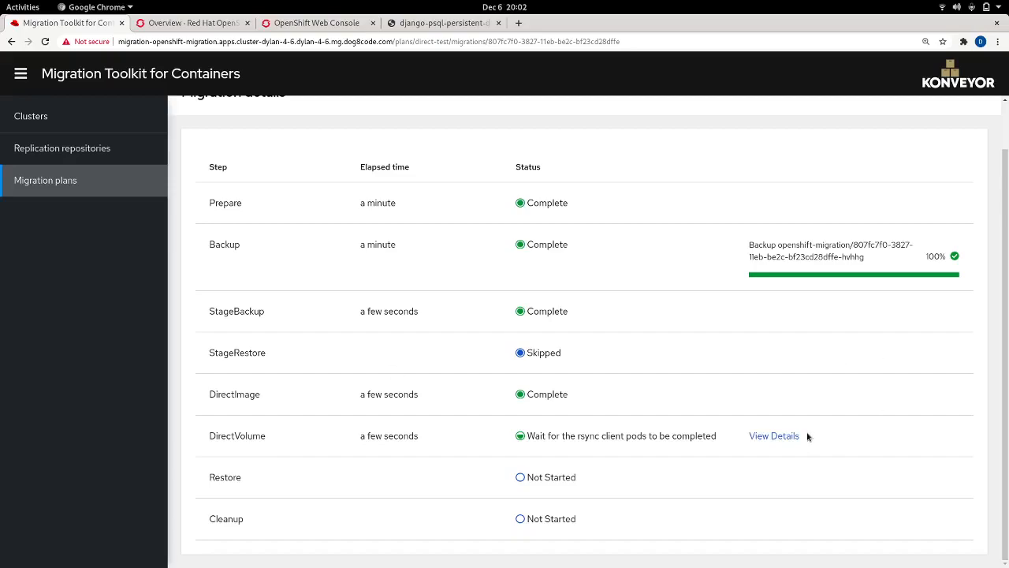
left_click(774, 436)
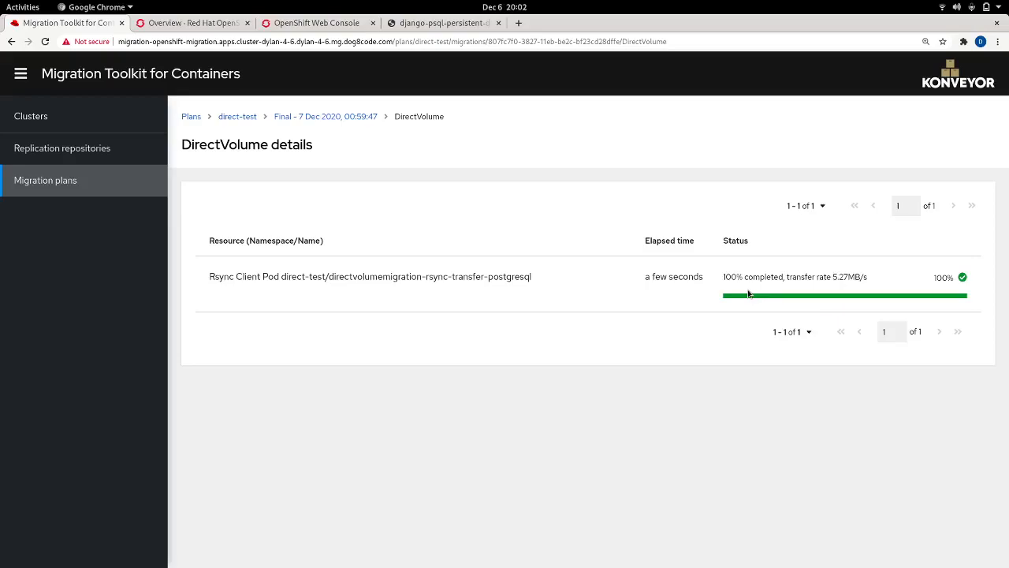
left_click(292, 118)
Check the status of all migration steps through Cleanup and go back to direct-test's migrations list
scroll(590, 307, "down", 2)
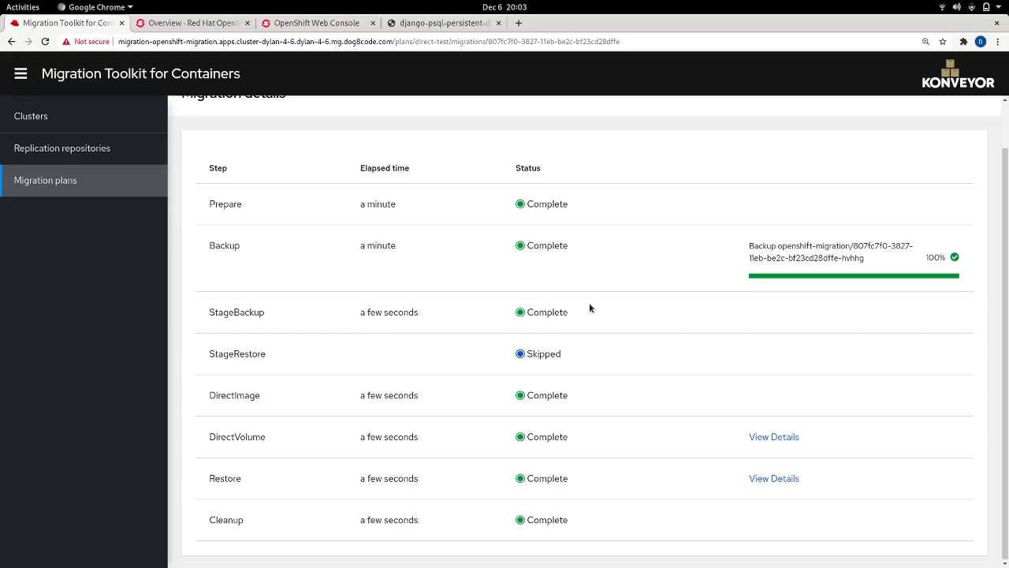
scroll(590, 307, "up", 1)
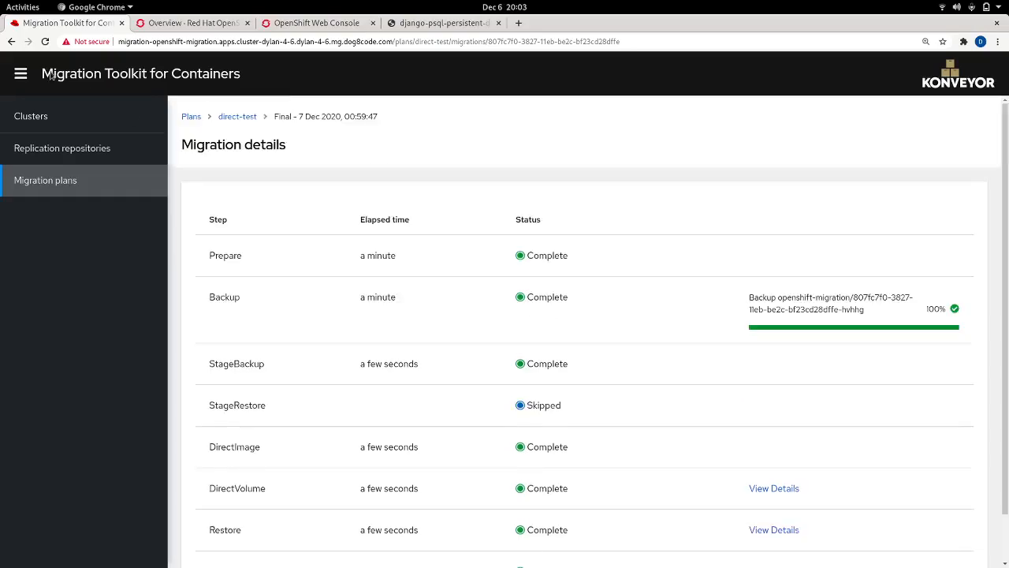
left_click(225, 119)
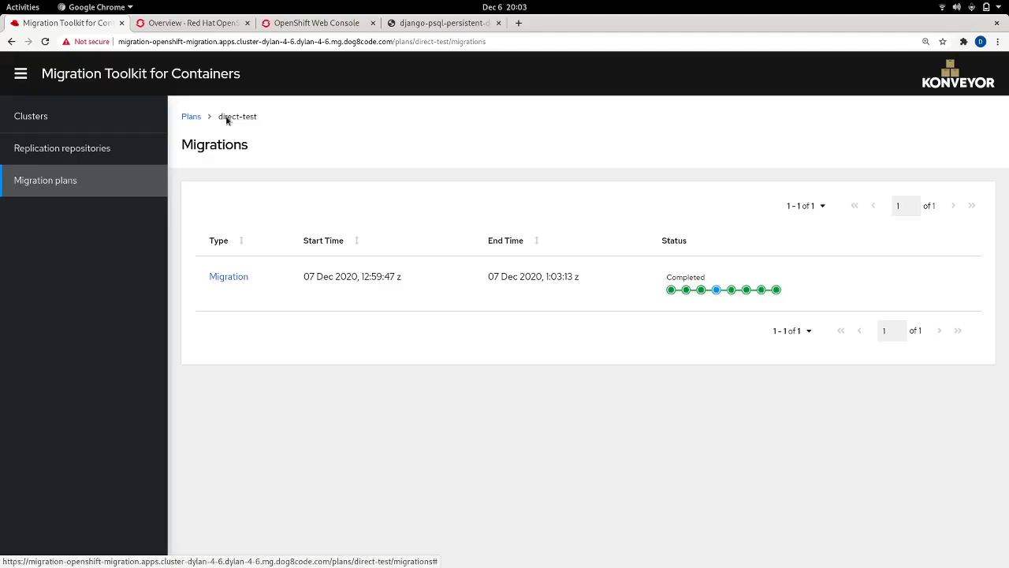
Check the source application page, and view the direct-test project's workloads in the host cluster's web console
left_click(436, 23)
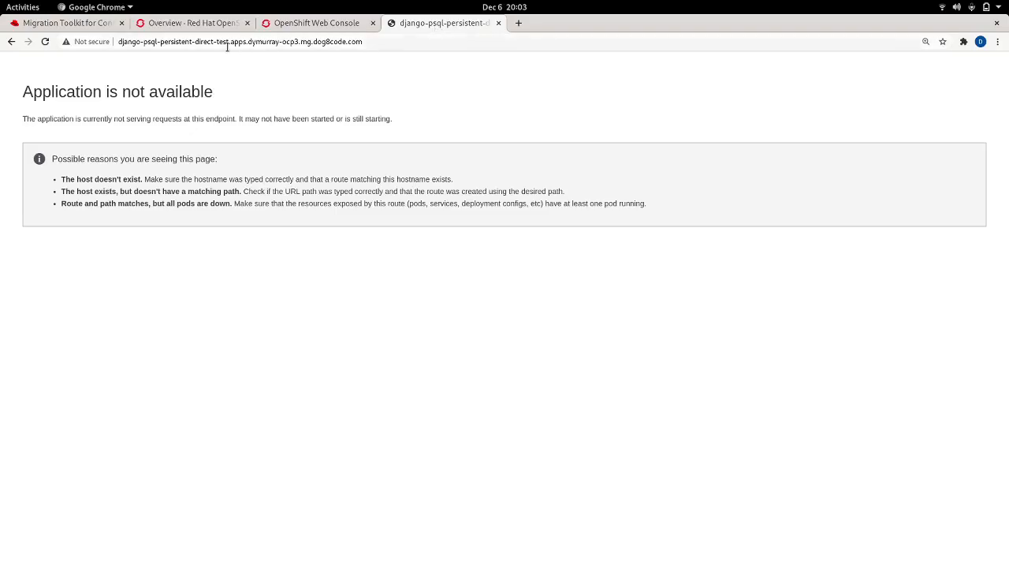
left_click(211, 23)
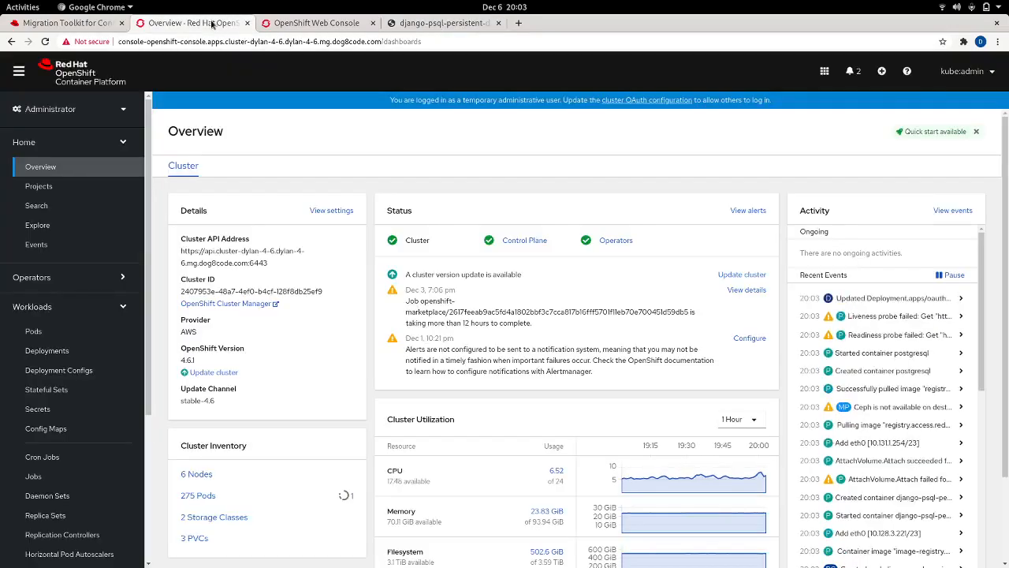
left_click(40, 187)
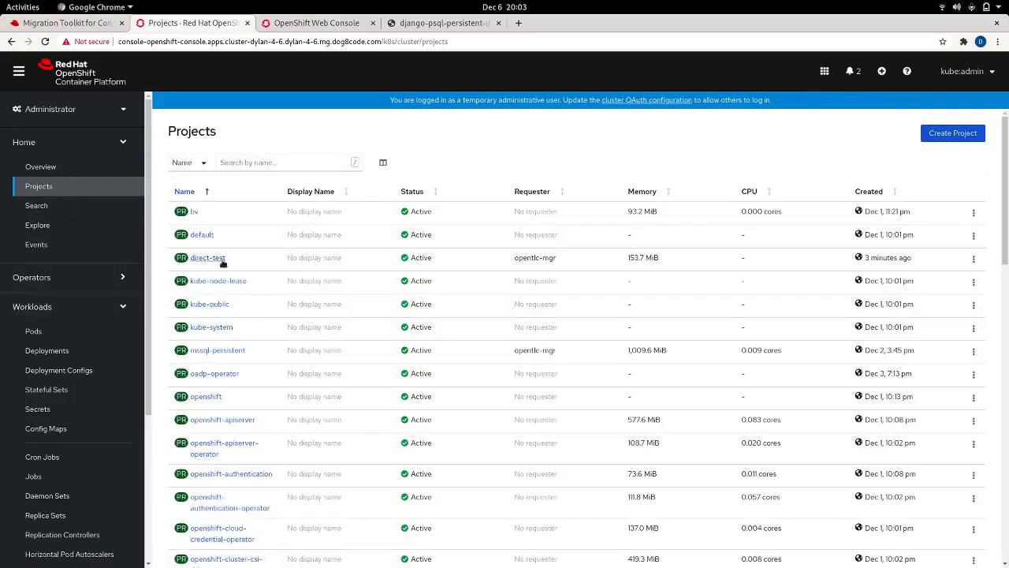
left_click(220, 263)
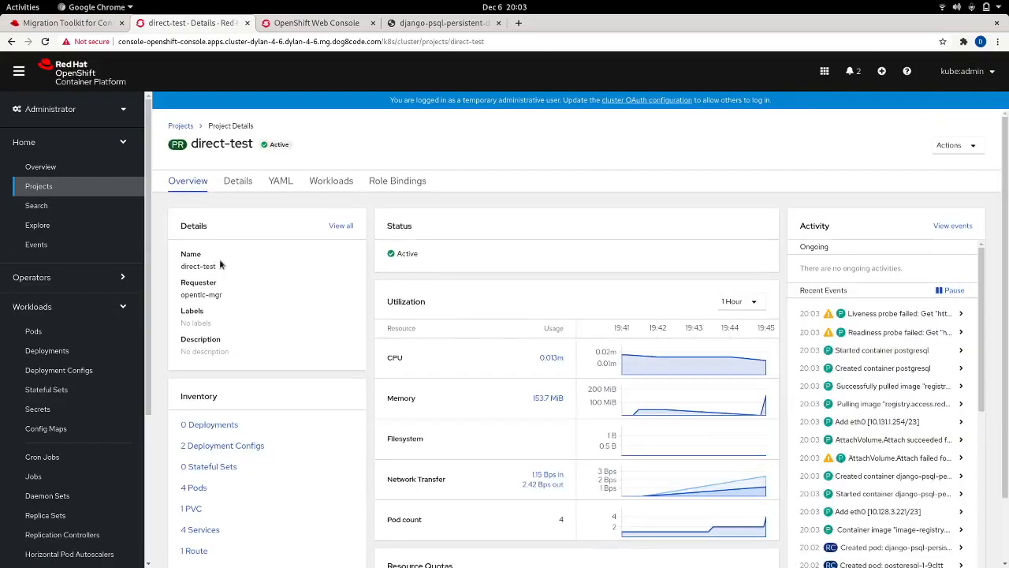
left_click(336, 191)
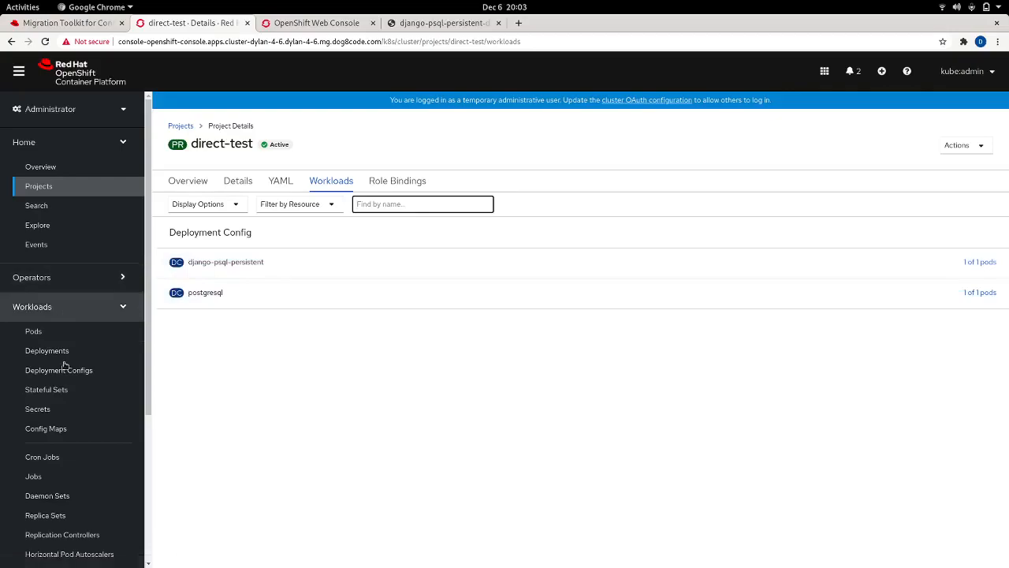
Open the django-psql-persistent route's location from the direct-test project and check the migrated application's page view count
scroll(61, 347, "down", 3)
left_click(49, 460)
scroll(103, 375, "down", 5)
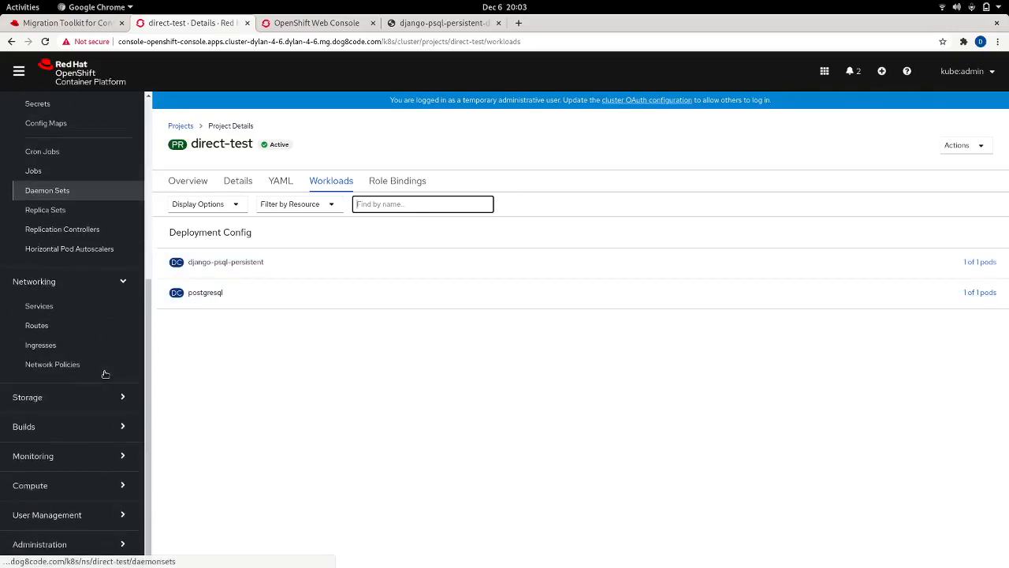
left_click(61, 334)
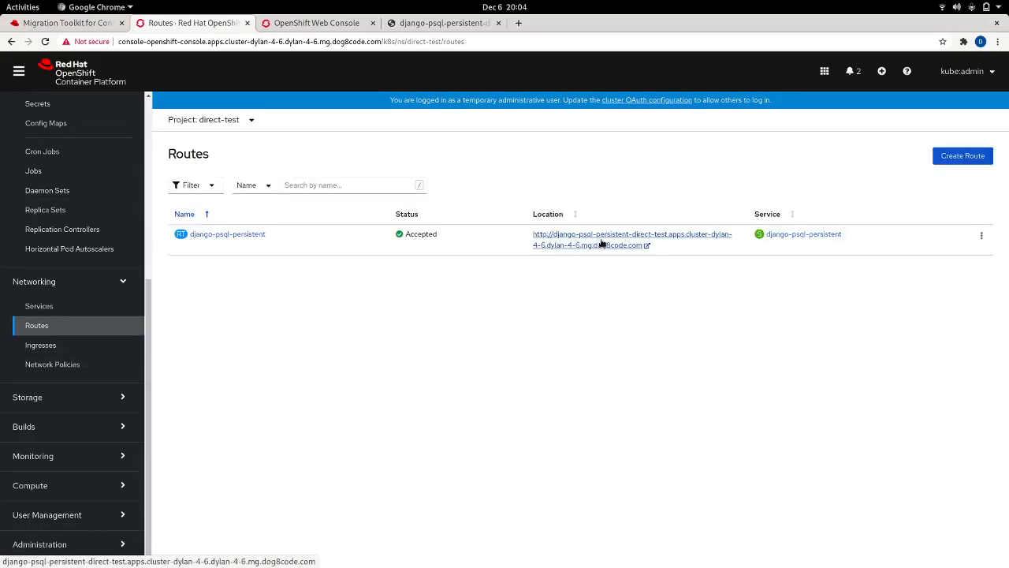
left_click(601, 243)
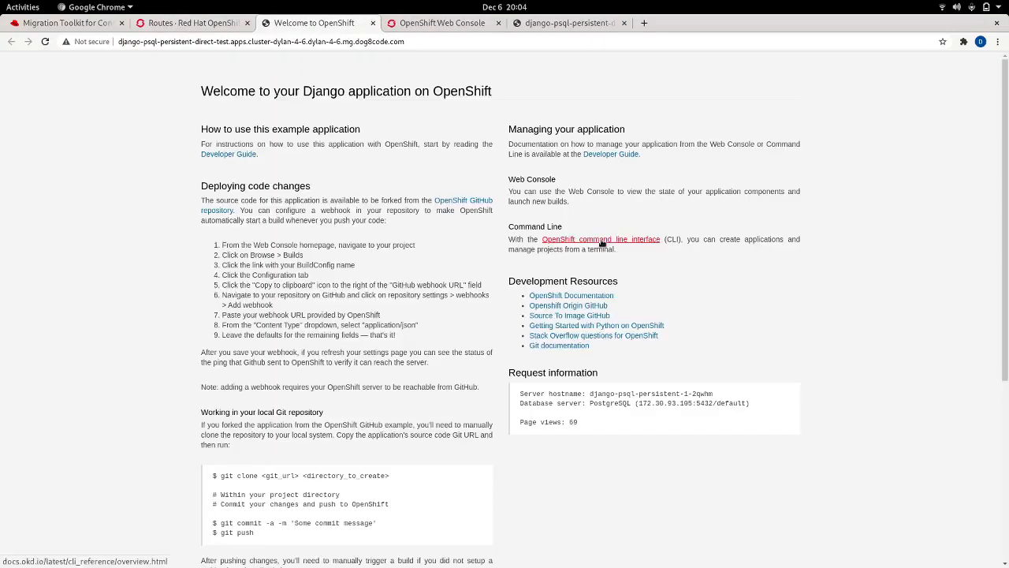
double_click(573, 422)
left_click(621, 436)
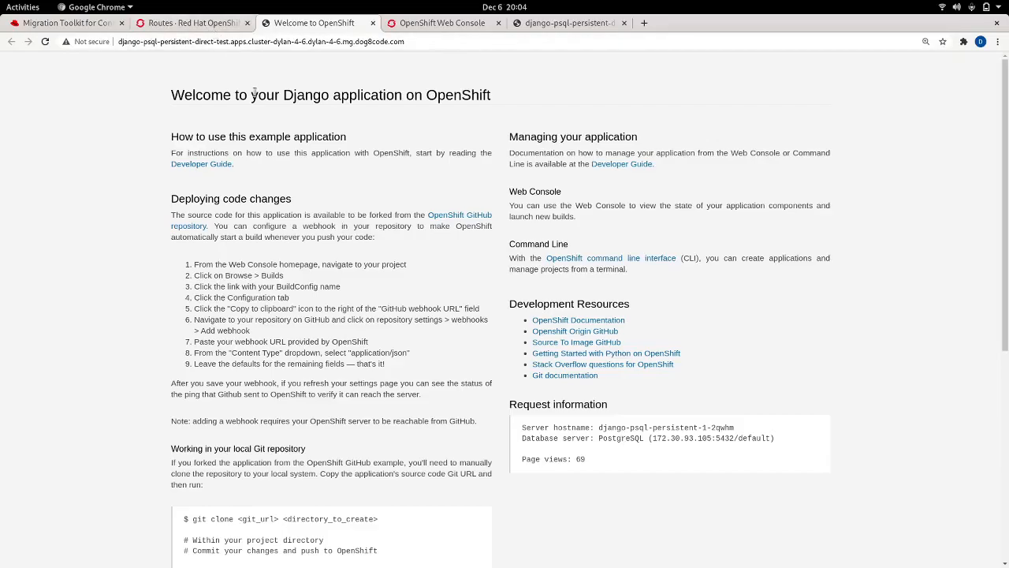
Open the details of the django-psql-persistent image stream in the host cluster's direct-test project
left_click(220, 24)
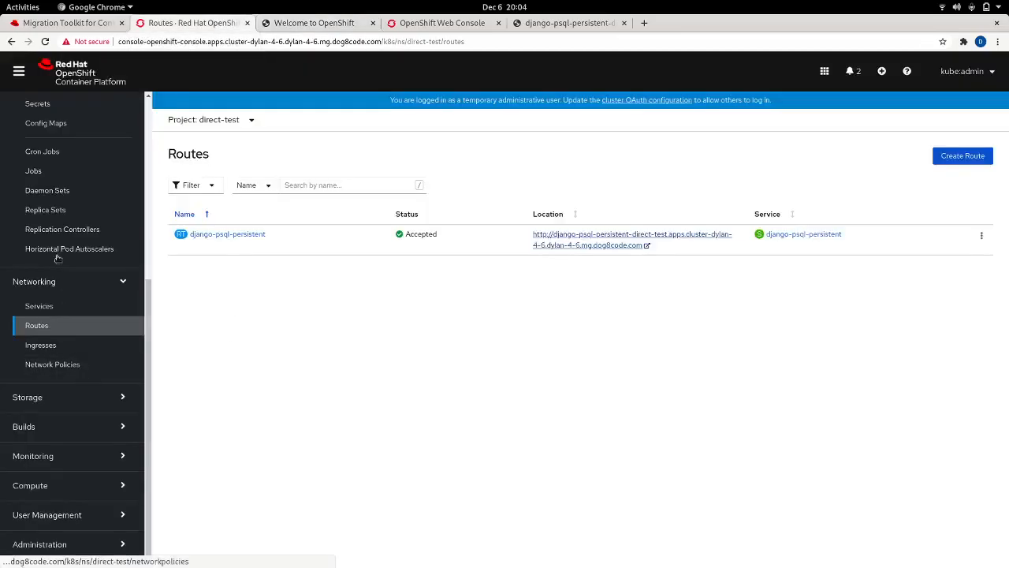
scroll(67, 251, "up", 3)
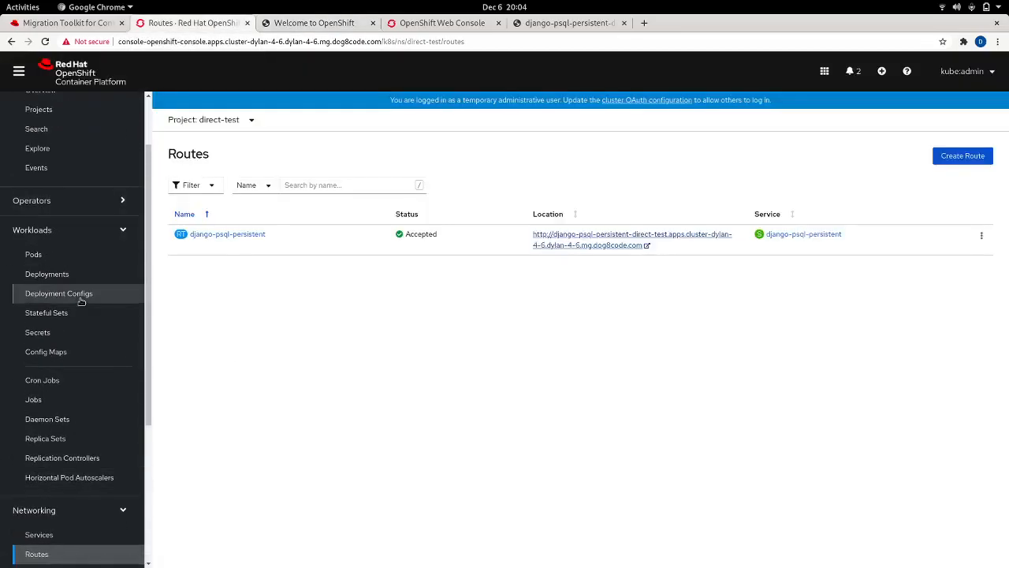
scroll(71, 377, "down", 3)
left_click(61, 428)
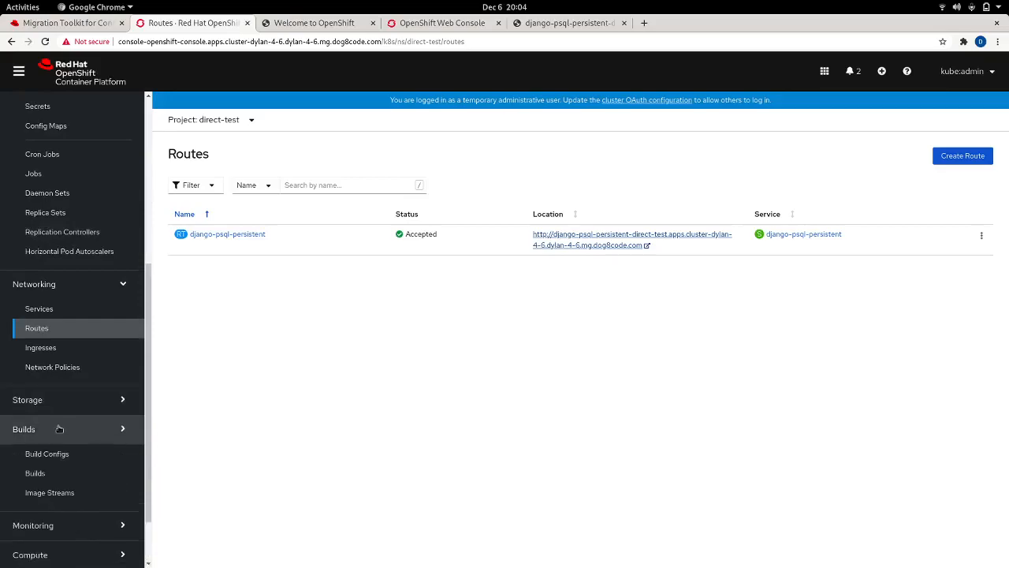
scroll(59, 428, "down", 1)
left_click(55, 425)
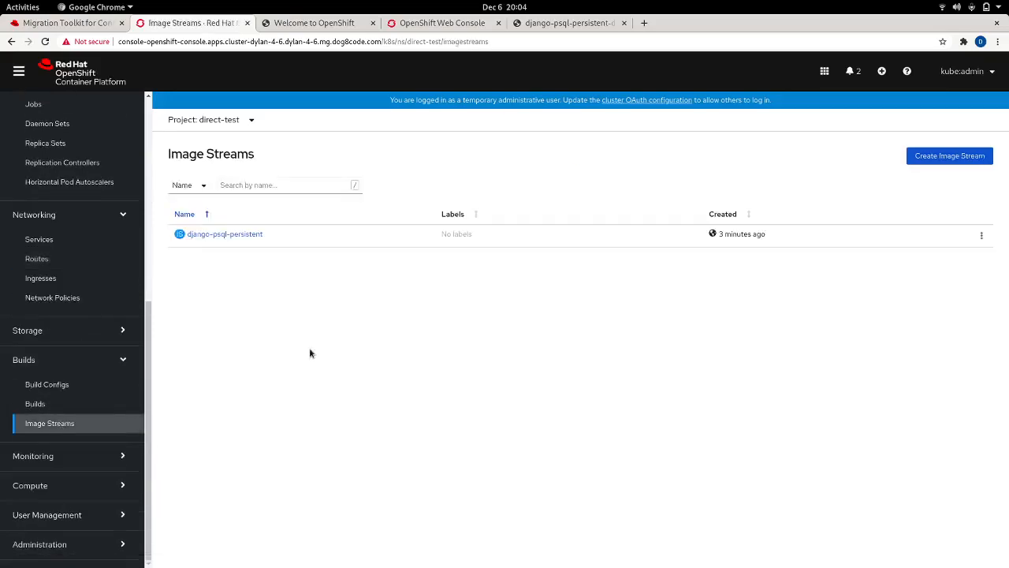
left_click(244, 234)
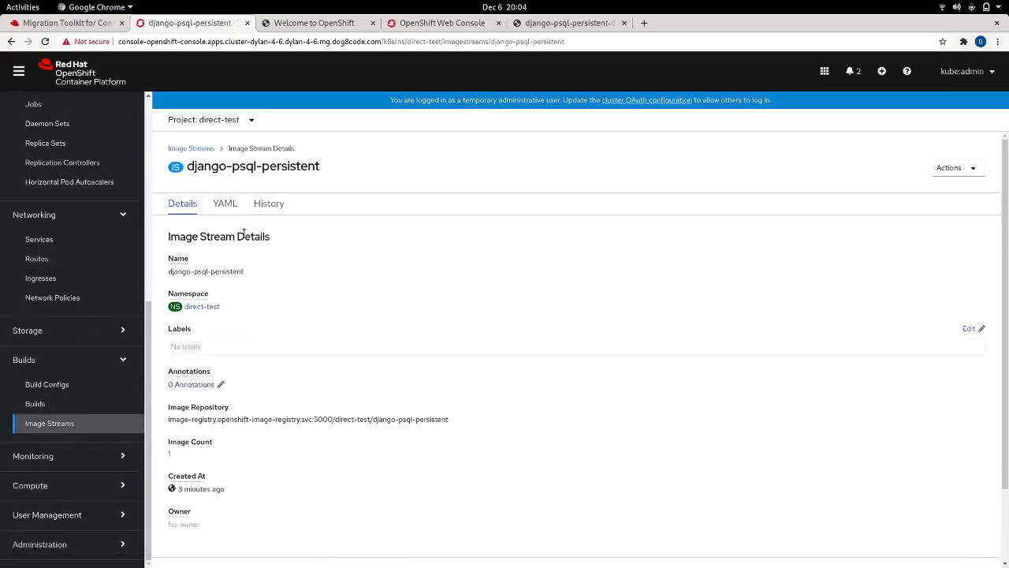